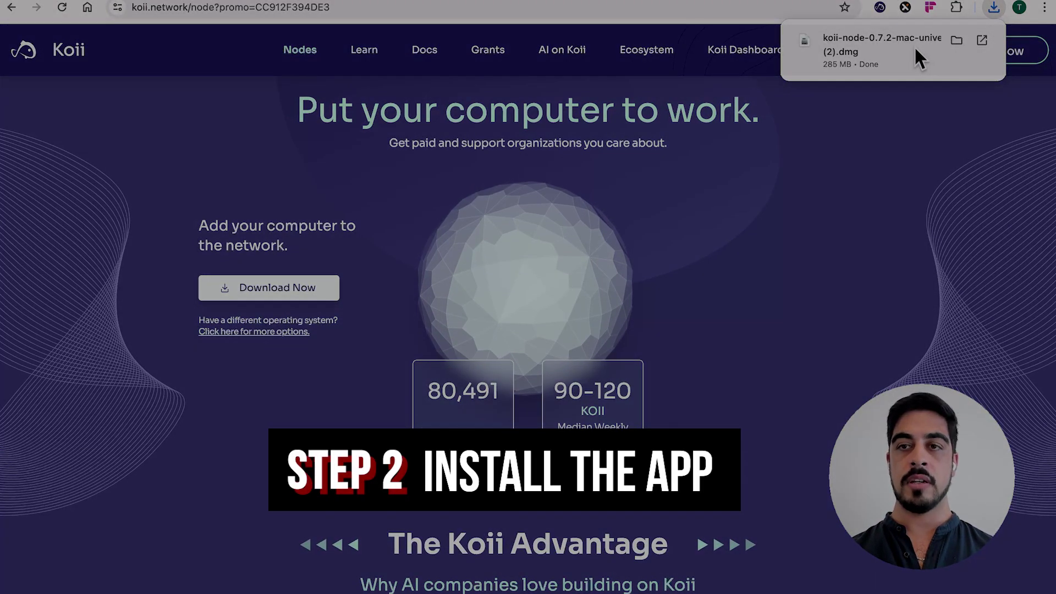
Step: Install Koii Node into Applications from the .dmg, replacing the older copy, and close the installer
{"action": "left_click", "coordinate": [915, 49]}
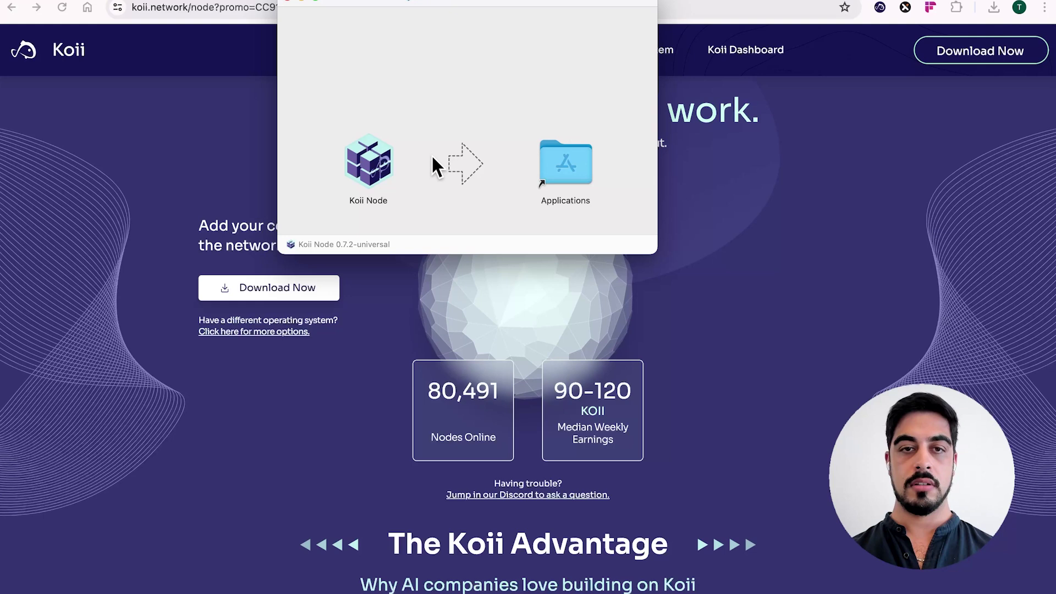
{"action": "left_click_drag", "start_coordinate": [368, 160], "coordinate": [572, 157]}
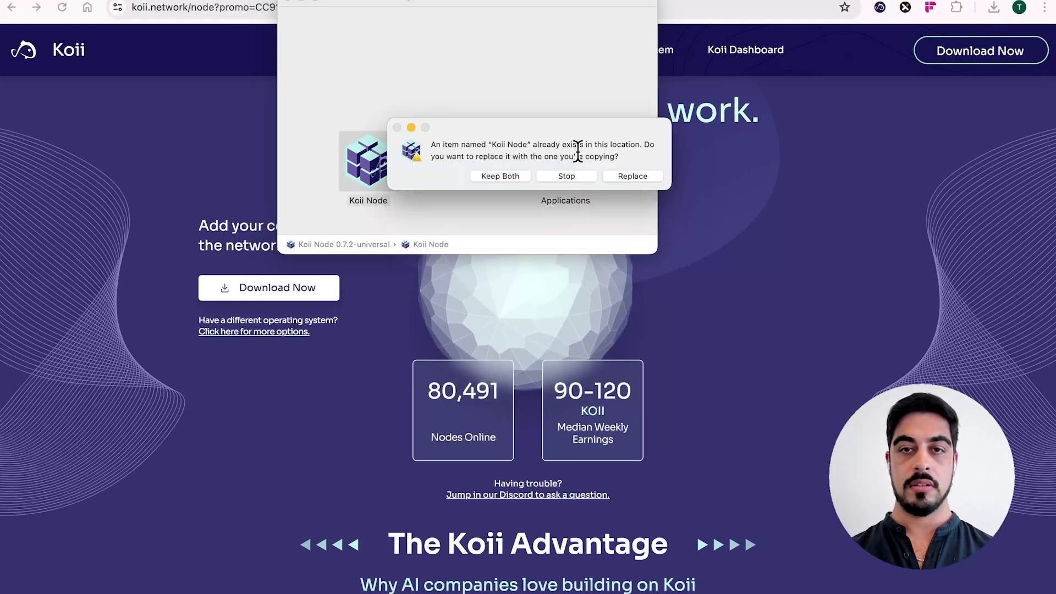
{"action": "left_click", "coordinate": [632, 177]}
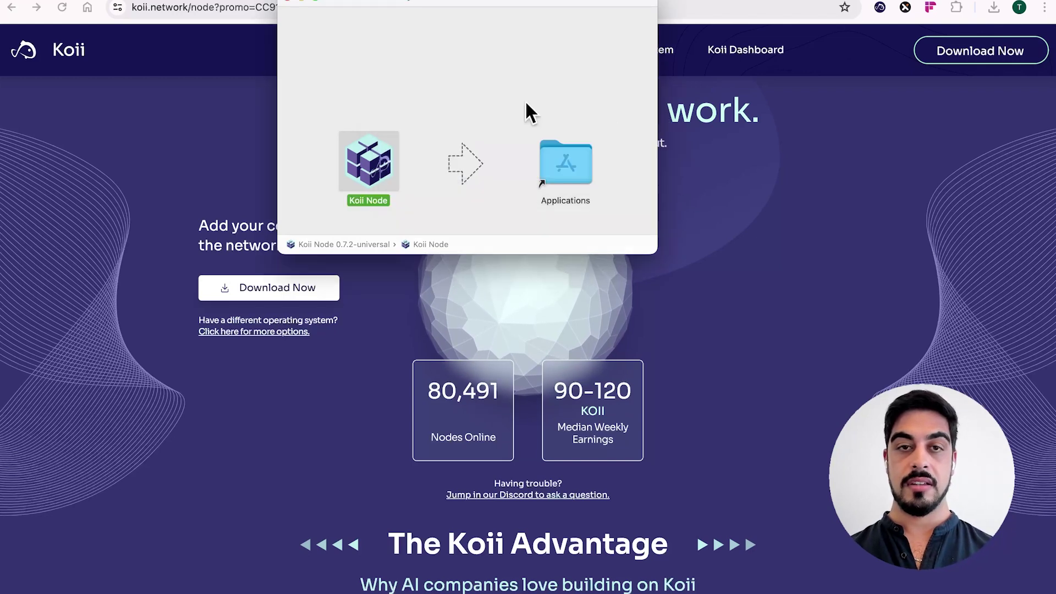
{"action": "left_click", "coordinate": [287, 1]}
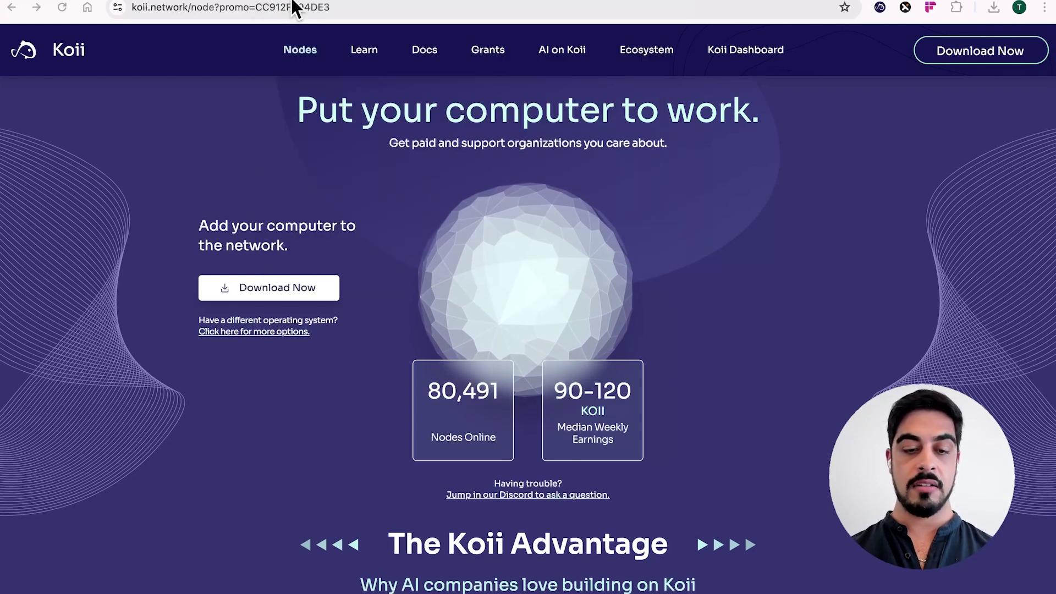
Step: Launch Koii Node by searching 'koii' in Spotlight
{"action": "key", "text": "super+space"}
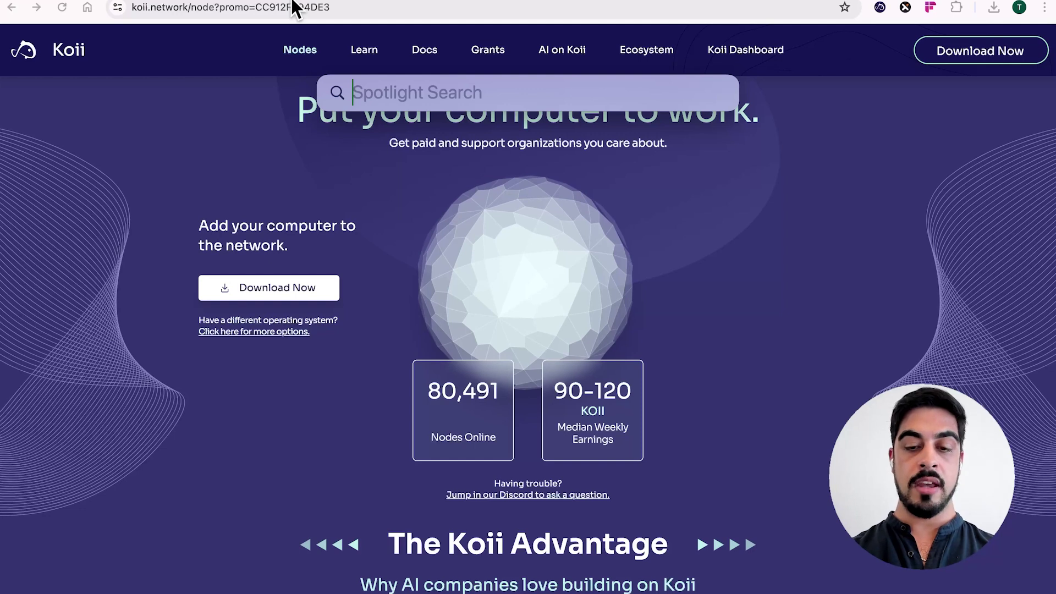
{"action": "type", "text": "koii Node"}
{"action": "key", "text": "Return"}
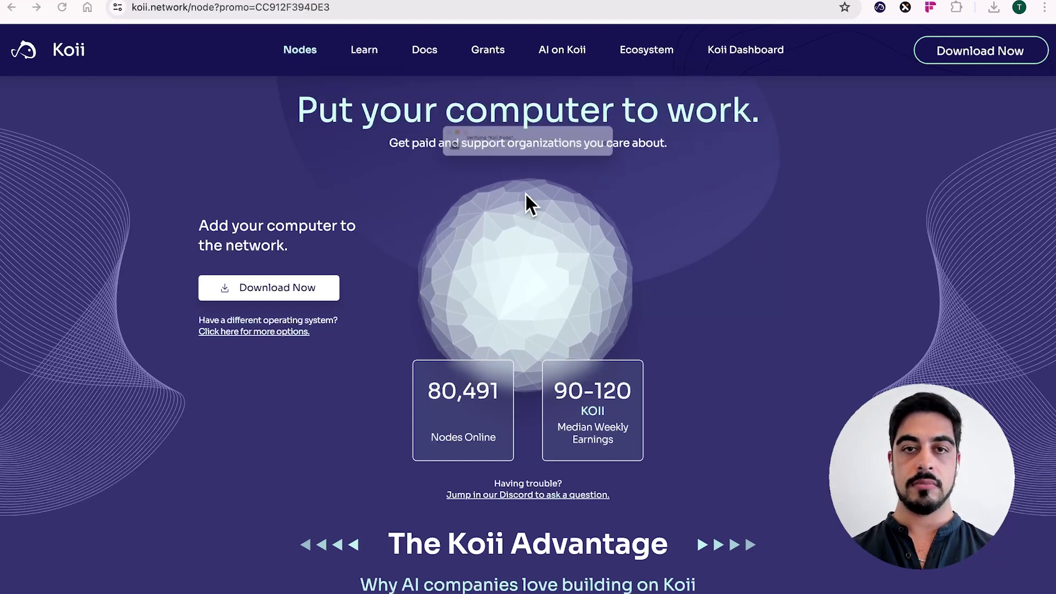
Step: Confirm opening the app, enter and confirm a six-digit access PIN, accept the Terms of Service, and log in
{"action": "left_click", "coordinate": [577, 255]}
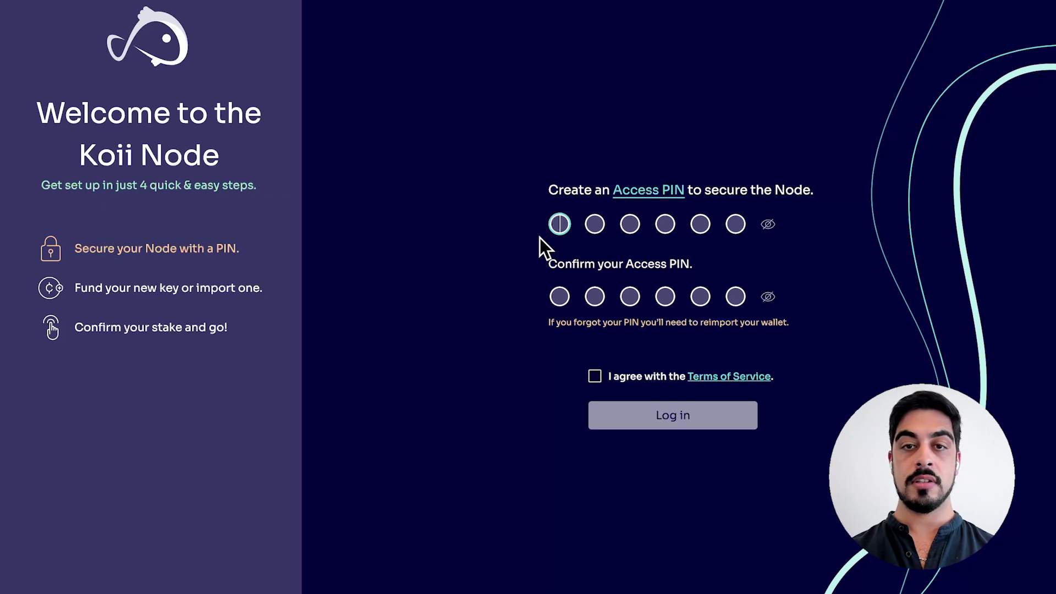
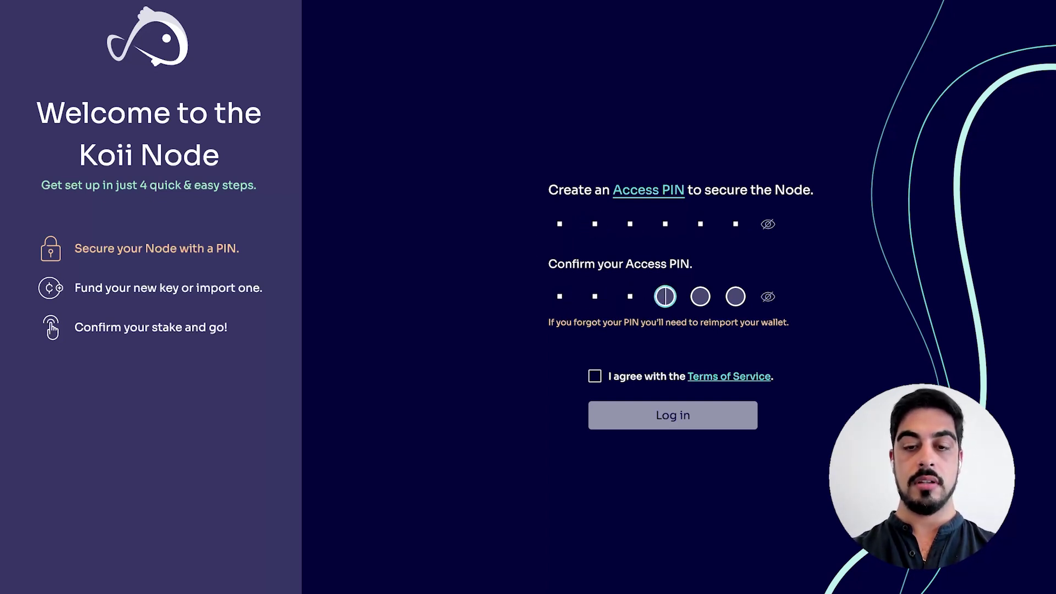
{"action": "left_click", "coordinate": [595, 377]}
{"action": "left_click", "coordinate": [675, 423]}
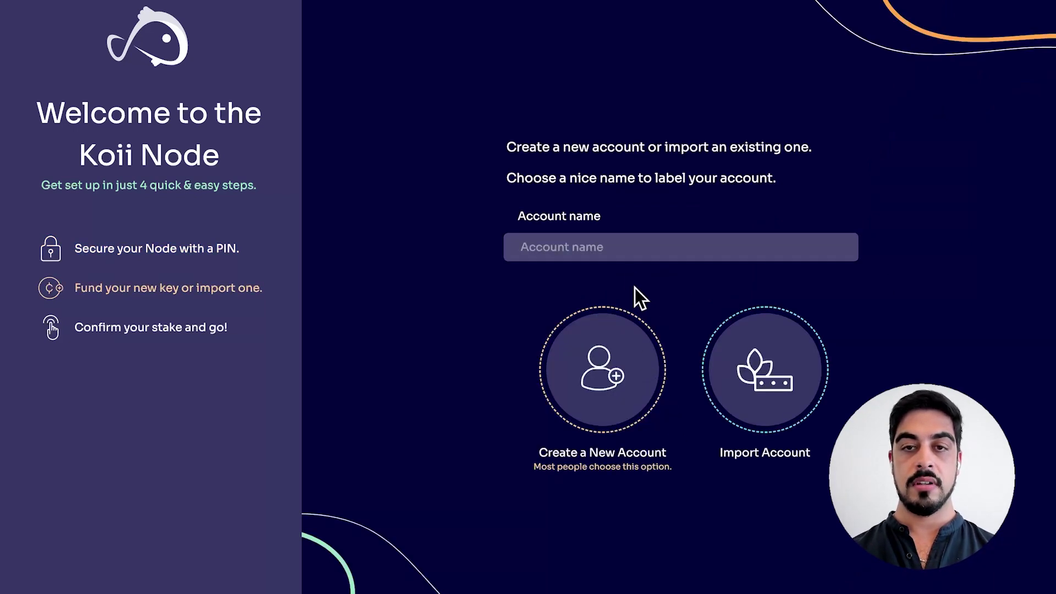
Step: Create the account 'DemoAcct', skip the secret-phrase backup, and open the free-token faucet
{"action": "left_click", "coordinate": [627, 248]}
{"action": "type", "text": "DemoAcct"}
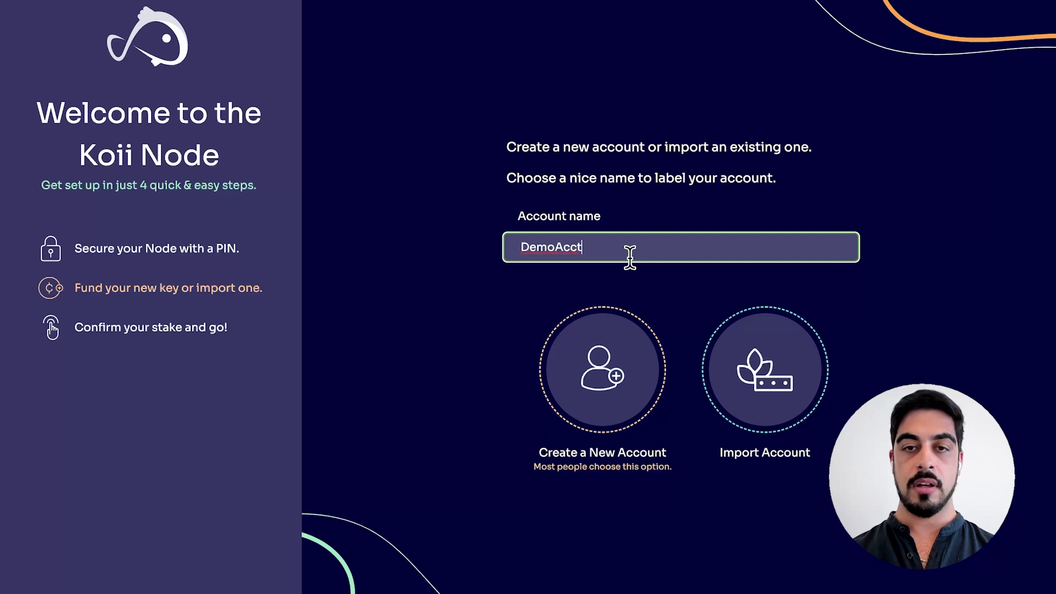
{"action": "left_click", "coordinate": [611, 357]}
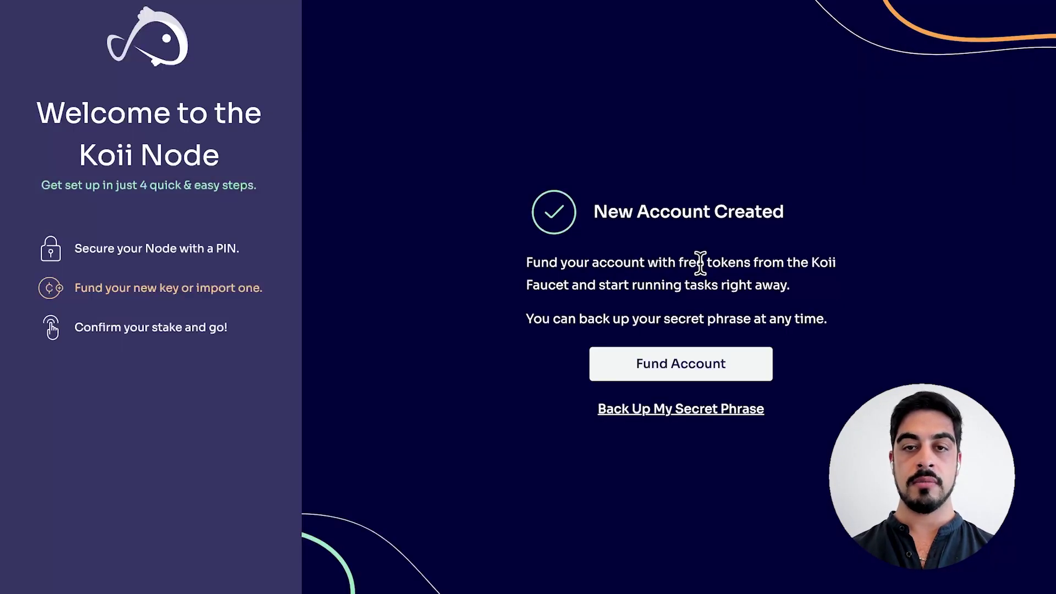
{"action": "left_click", "coordinate": [682, 408]}
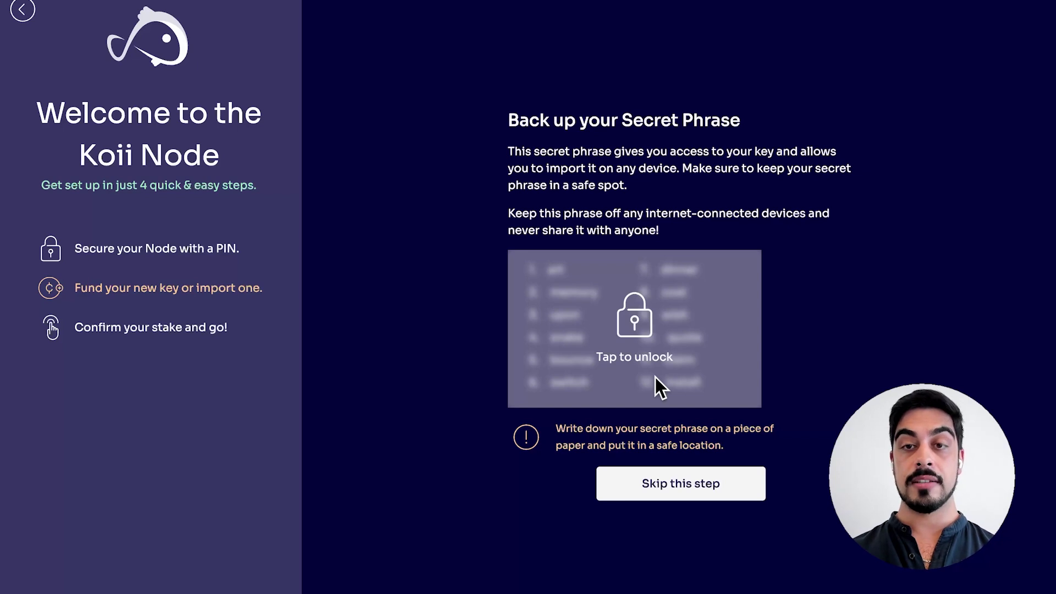
{"action": "left_click", "coordinate": [694, 484]}
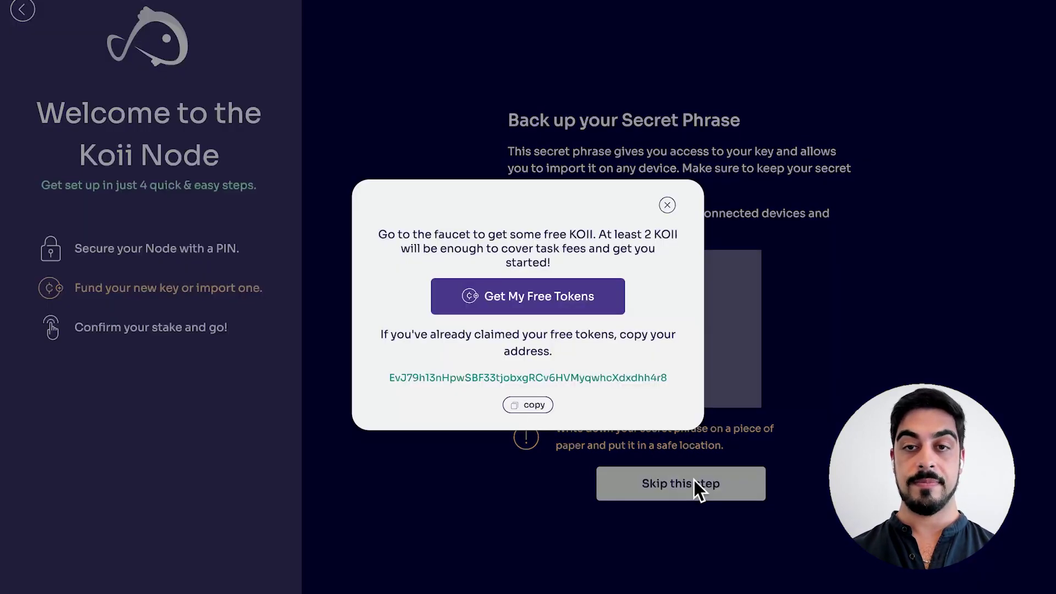
{"action": "left_click", "coordinate": [559, 300]}
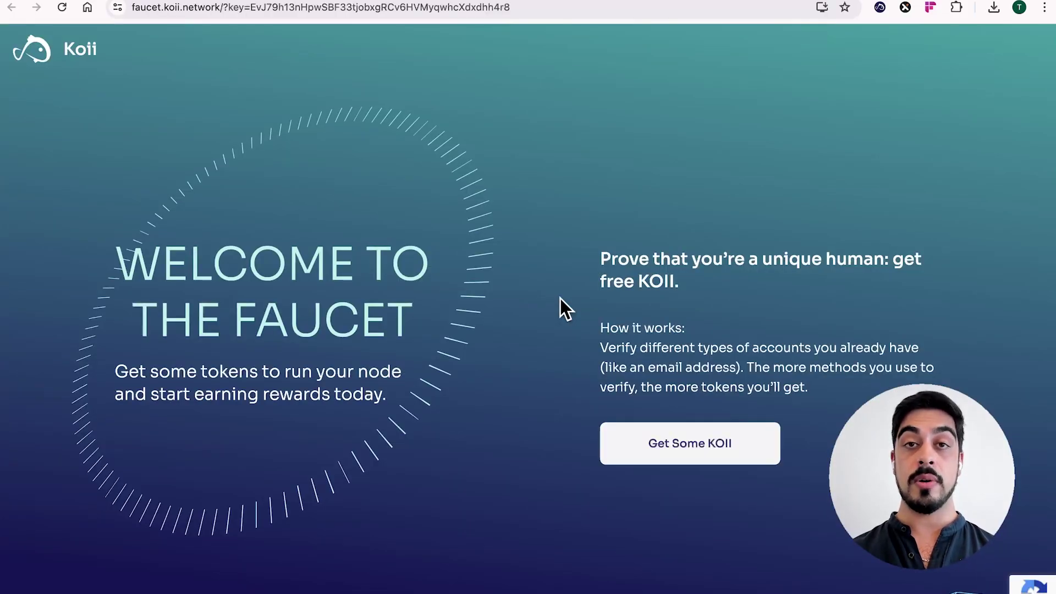
Step: Start the faucet claim, choose email verification and enter the email address
{"action": "left_click", "coordinate": [696, 447]}
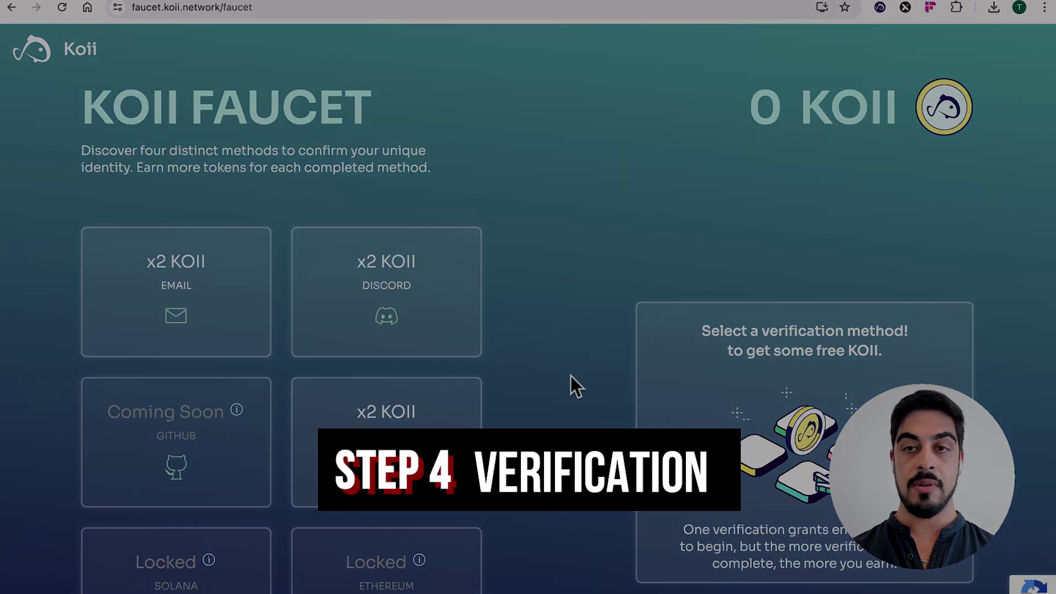
{"action": "scroll", "coordinate": [569, 375], "scroll_direction": "down", "scroll_amount": 3}
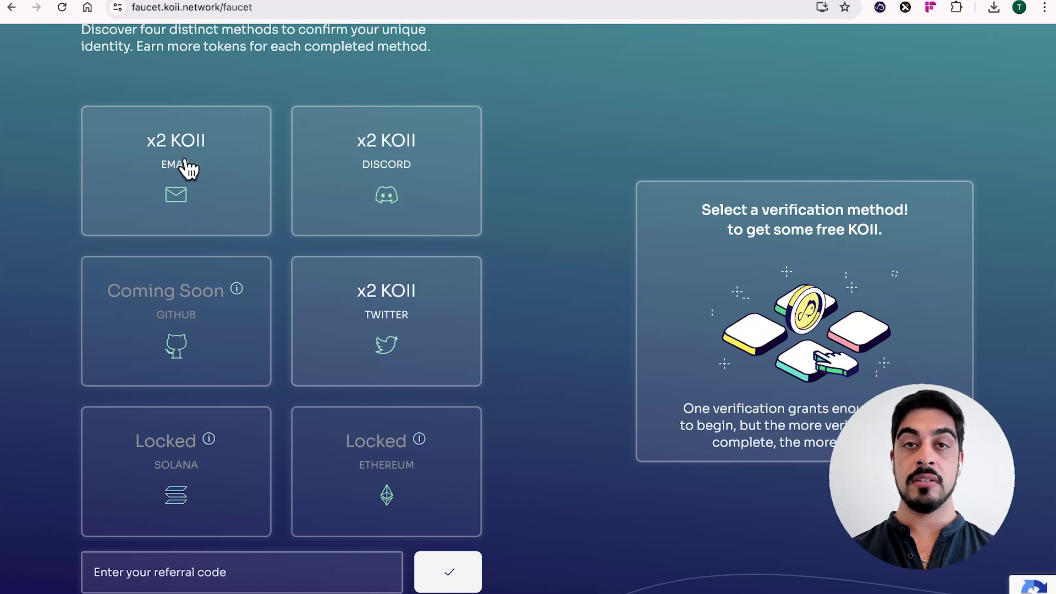
{"action": "scroll", "coordinate": [190, 169], "scroll_direction": "up", "scroll_amount": 1}
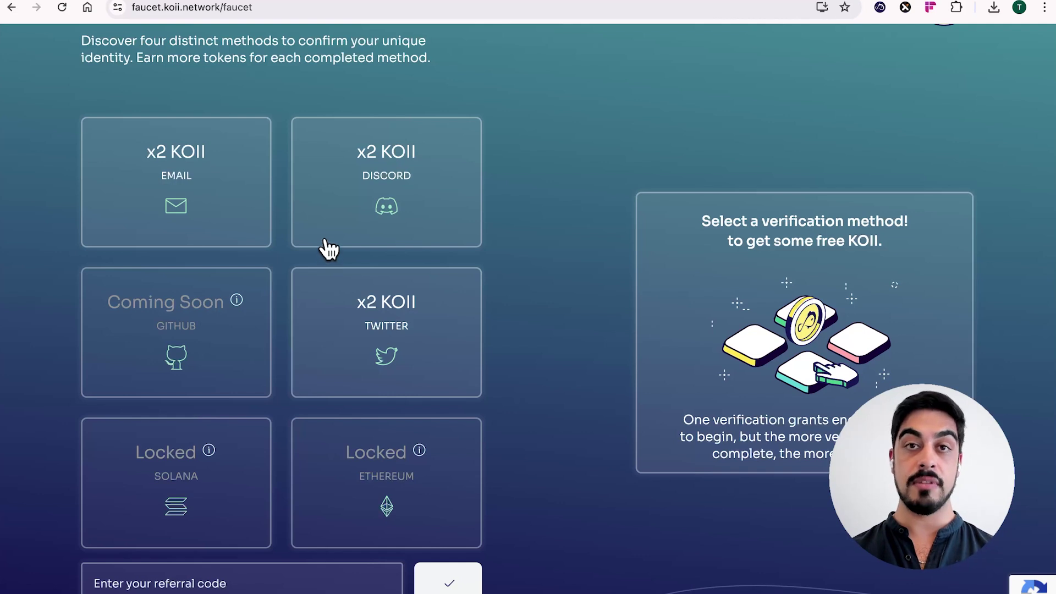
{"action": "left_click", "coordinate": [226, 218]}
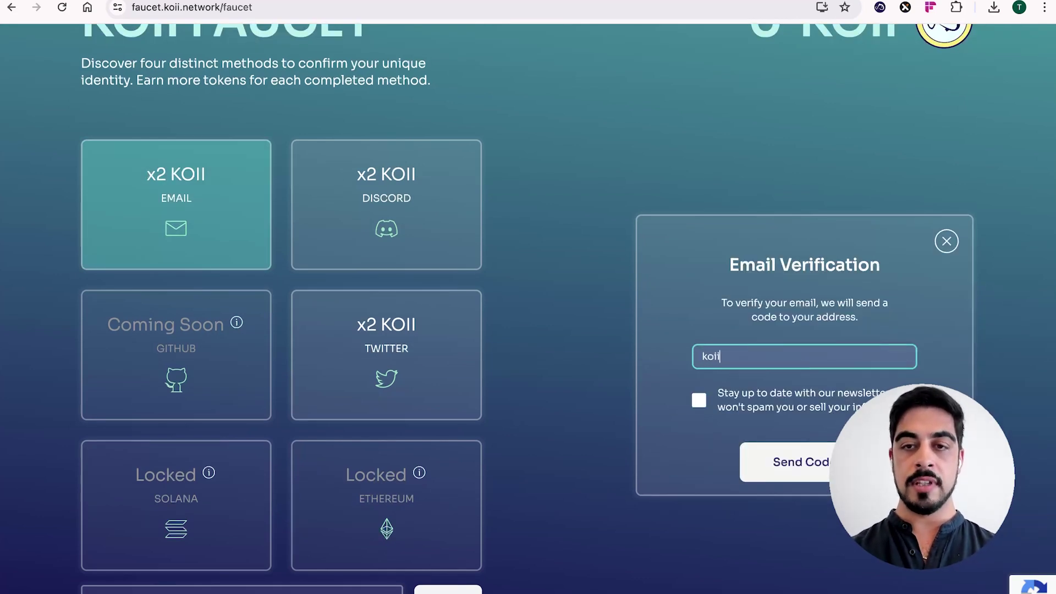
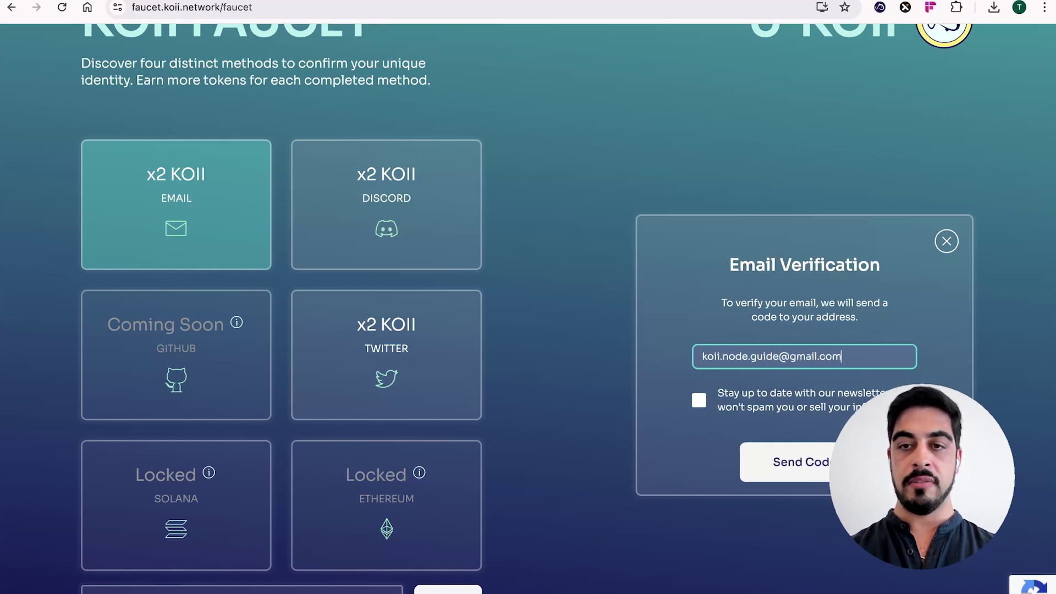
Step: Send the verification code, then paste and submit it to earn 2 KOII
{"action": "scroll", "coordinate": [448, 408], "scroll_direction": "down", "scroll_amount": 3}
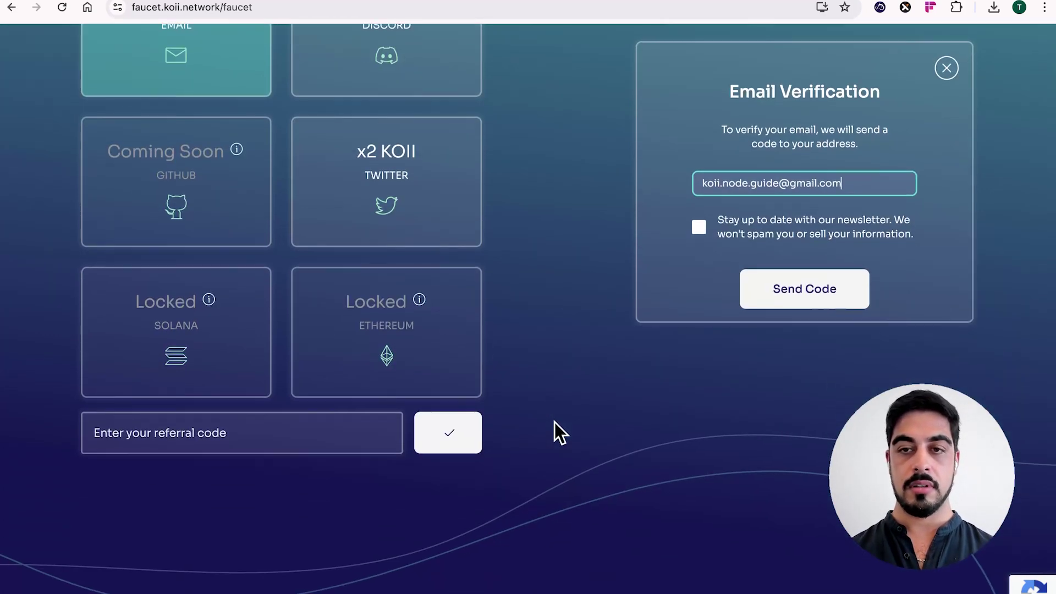
{"action": "scroll", "coordinate": [559, 431], "scroll_direction": "up", "scroll_amount": 2}
{"action": "scroll", "coordinate": [561, 417], "scroll_direction": "up", "scroll_amount": 1}
{"action": "left_click", "coordinate": [813, 464]}
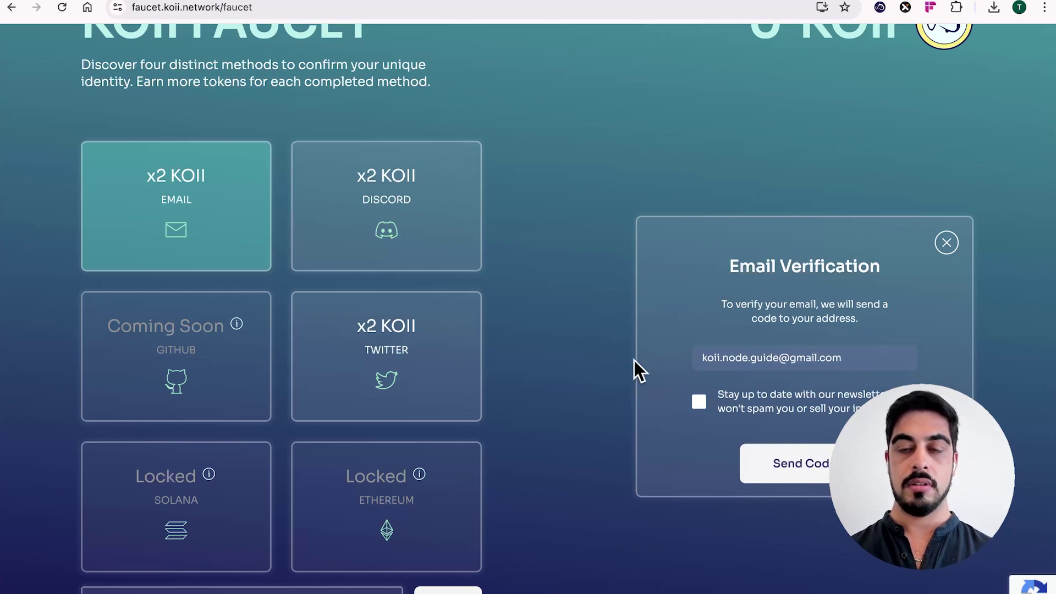
{"action": "left_click", "coordinate": [797, 474]}
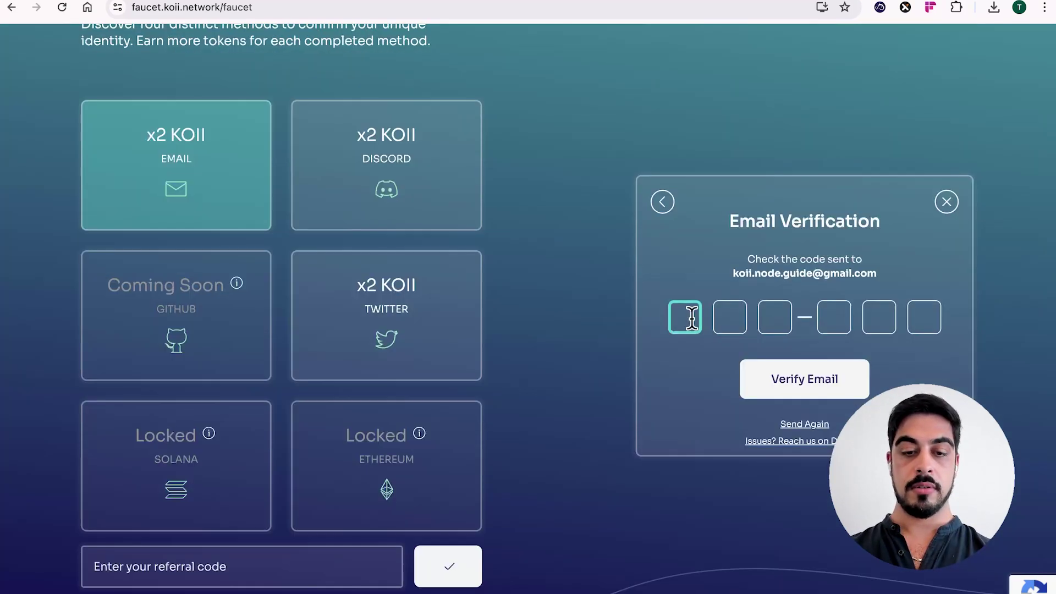
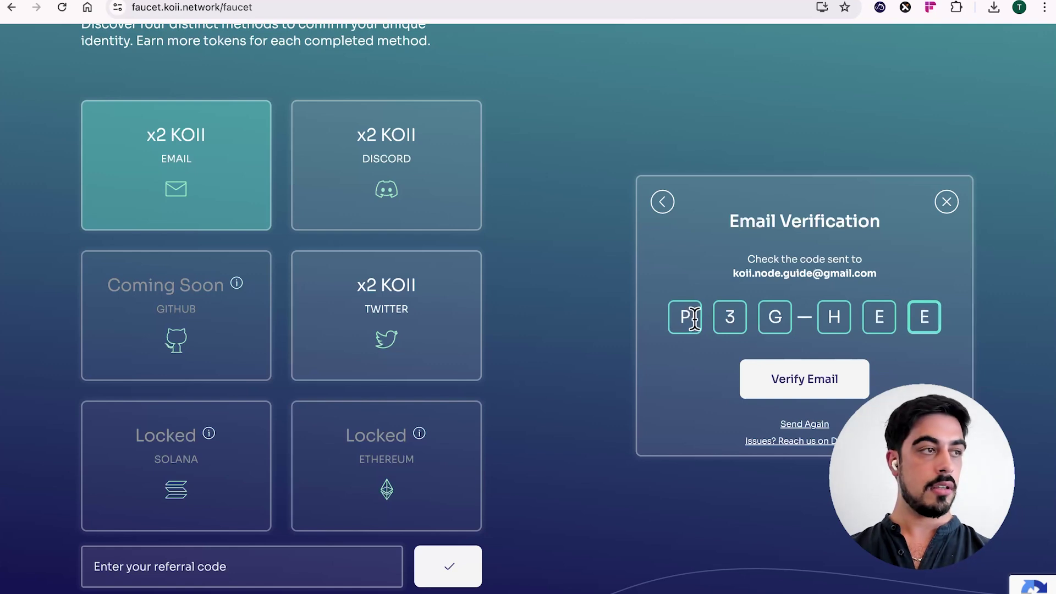
{"action": "left_click", "coordinate": [778, 374]}
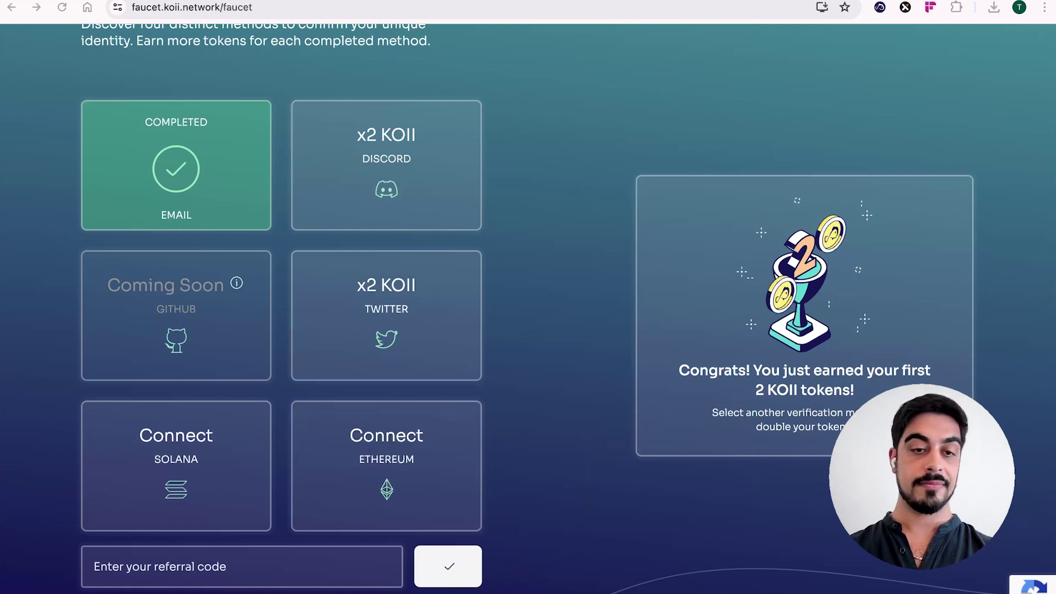
Step: Paste and submit the referral code for 5 extra tokens, then choose Open My Node
{"action": "left_click", "coordinate": [345, 570]}
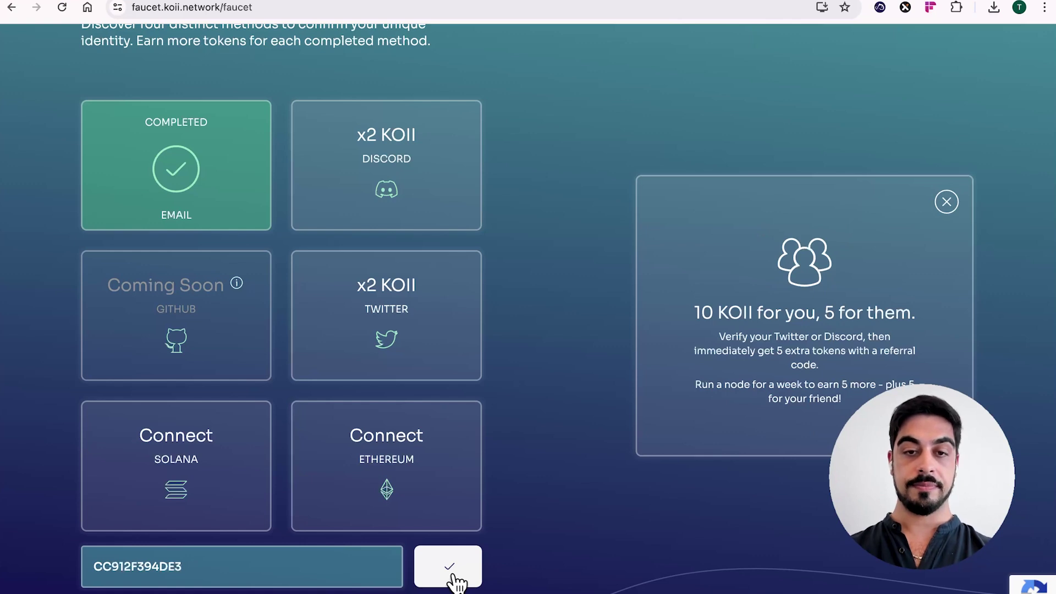
{"action": "left_click", "coordinate": [450, 572]}
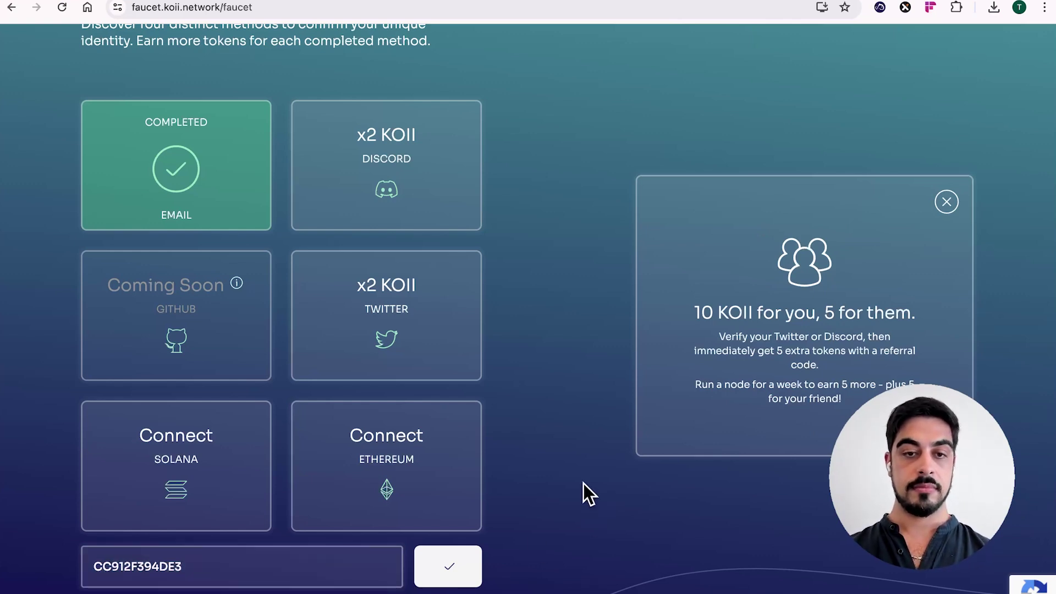
{"action": "scroll", "coordinate": [366, 226], "scroll_direction": "down", "scroll_amount": 1}
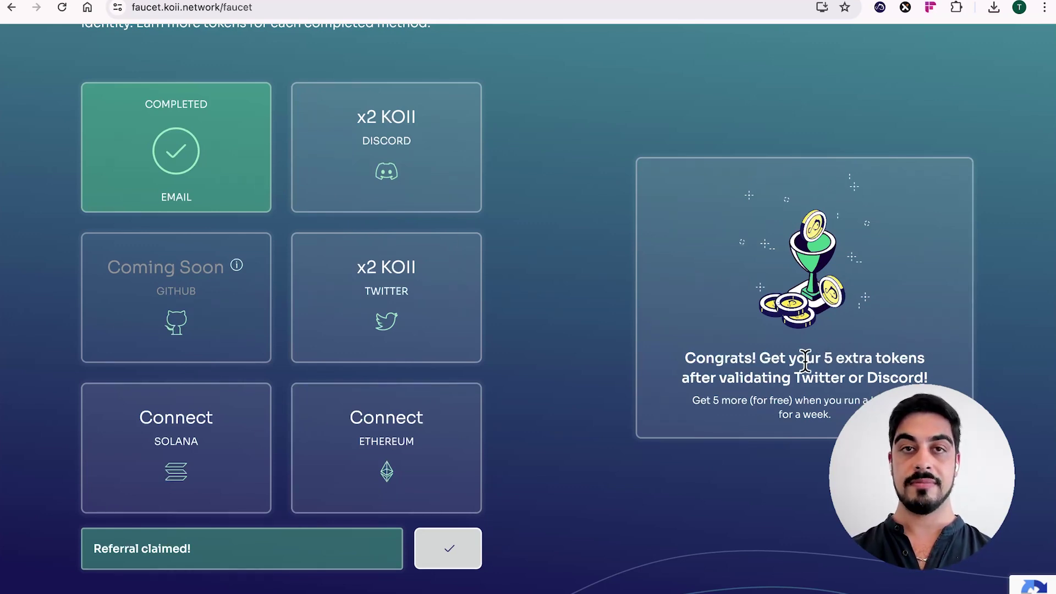
{"action": "scroll", "coordinate": [737, 487], "scroll_direction": "down", "scroll_amount": 2}
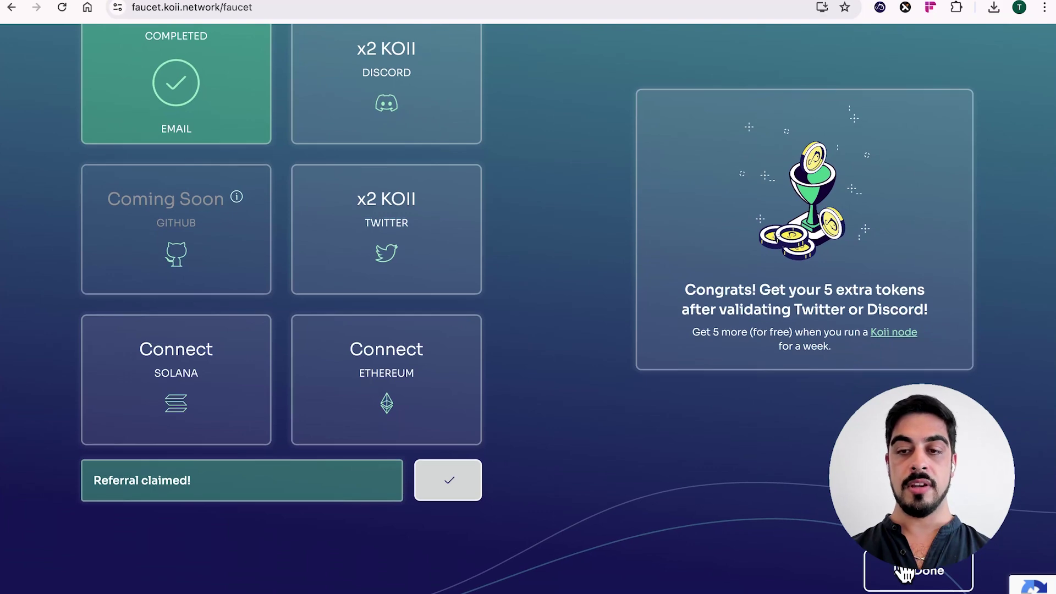
{"action": "left_click", "coordinate": [702, 578]}
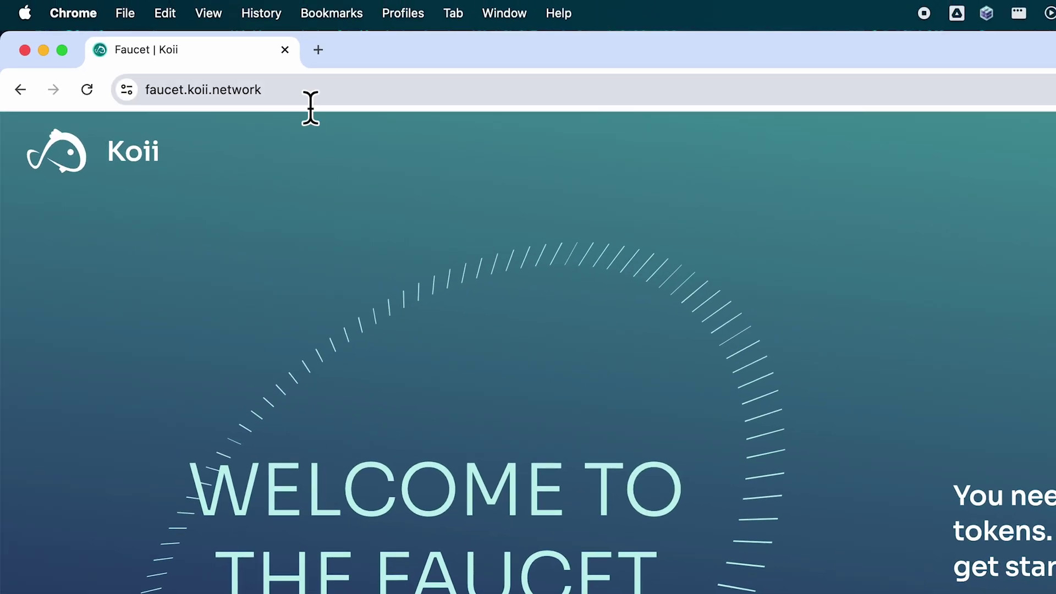
Step: Append '/?key=' to the faucet URL in Chrome's address bar, then switch to Koii Node
{"action": "left_click", "coordinate": [313, 105]}
{"action": "left_click", "coordinate": [315, 106]}
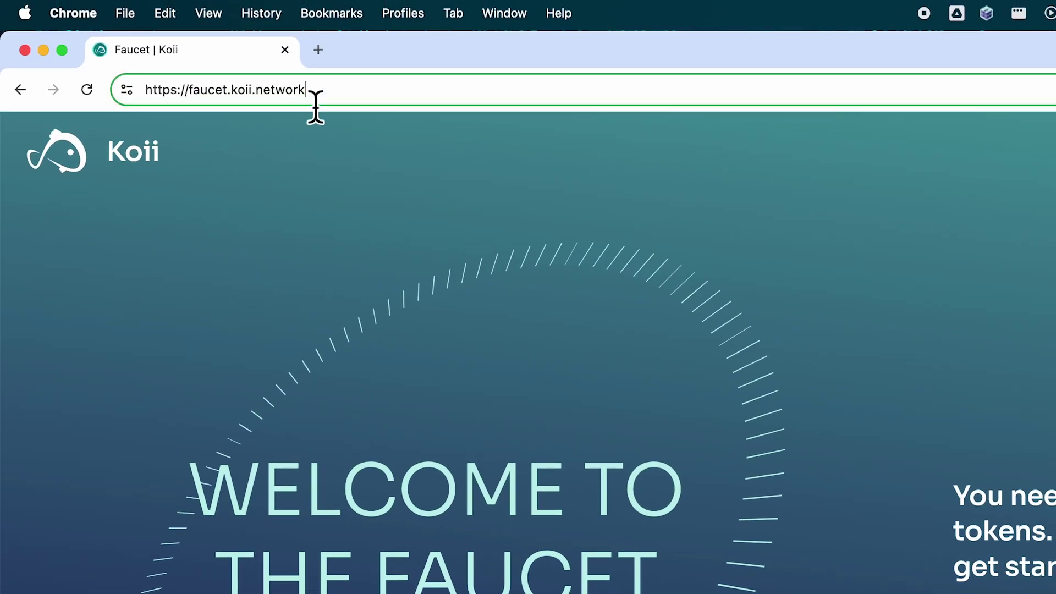
{"action": "type", "text": "/"}
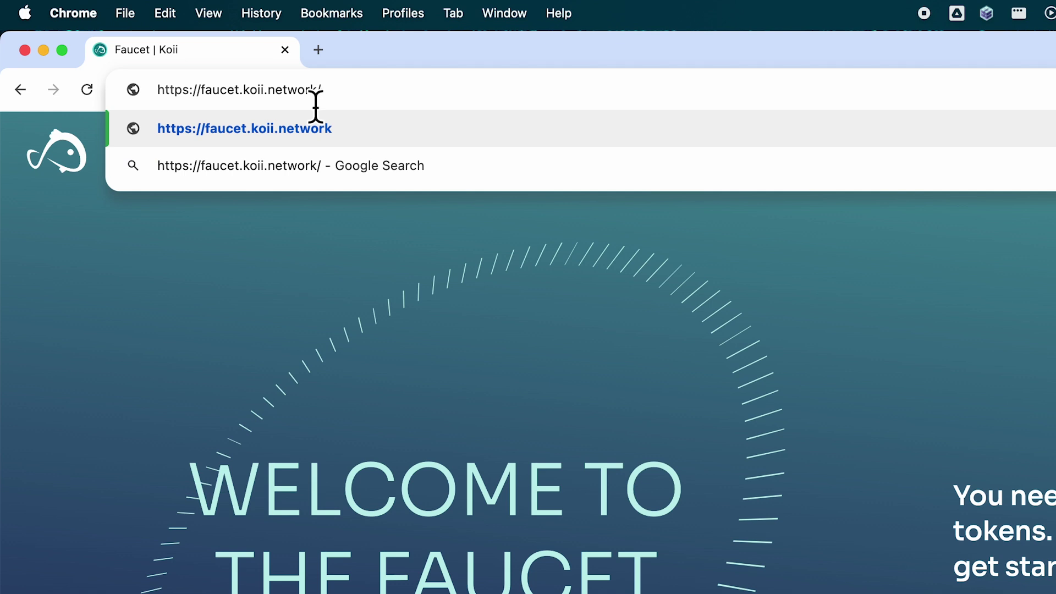
{"action": "type", "text": "?key"}
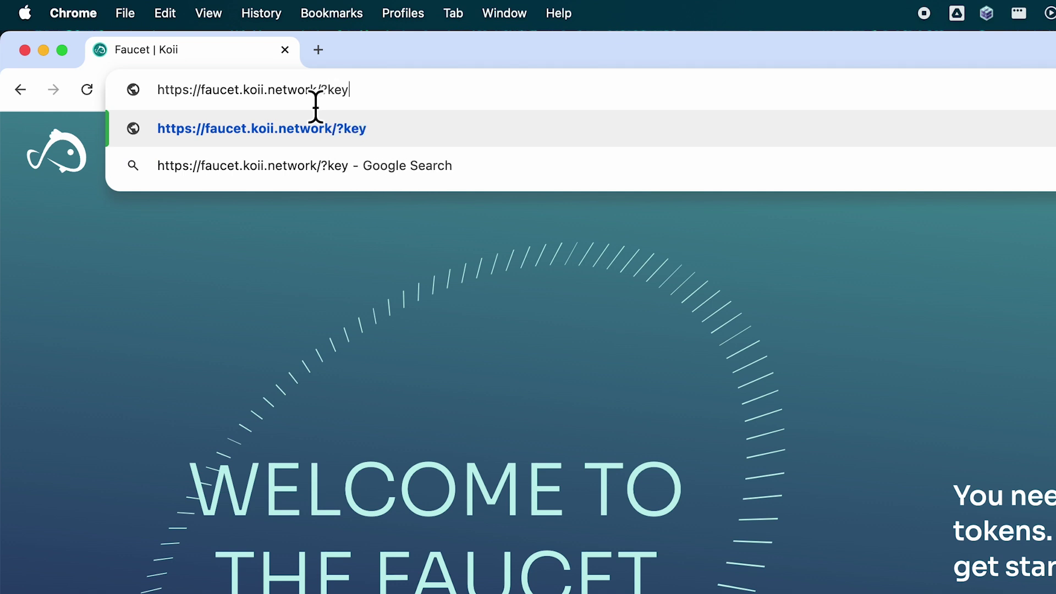
{"action": "type", "text": "="}
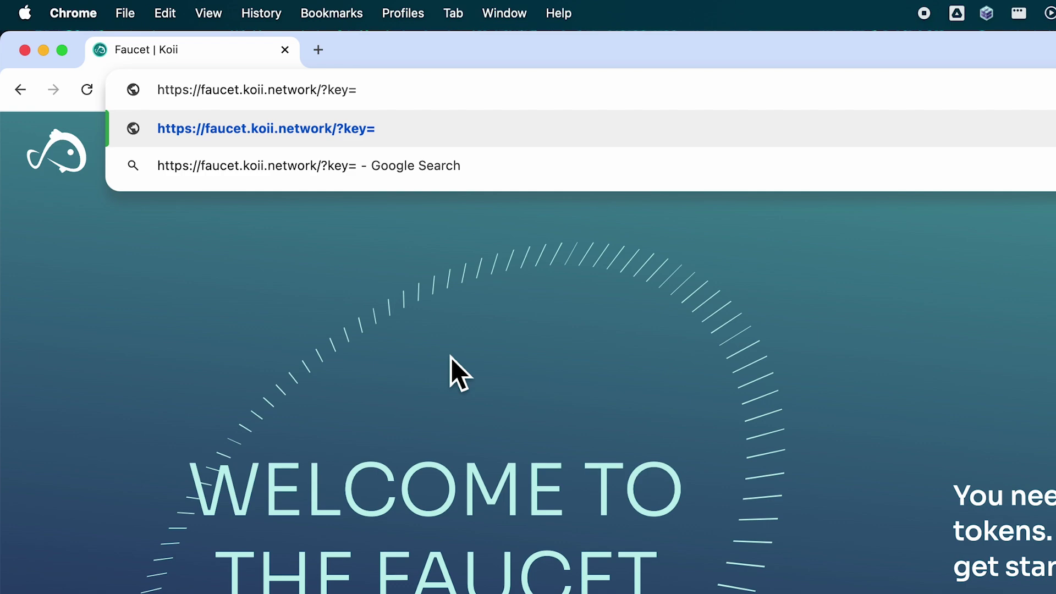
{"action": "key", "text": "super+Tab"}
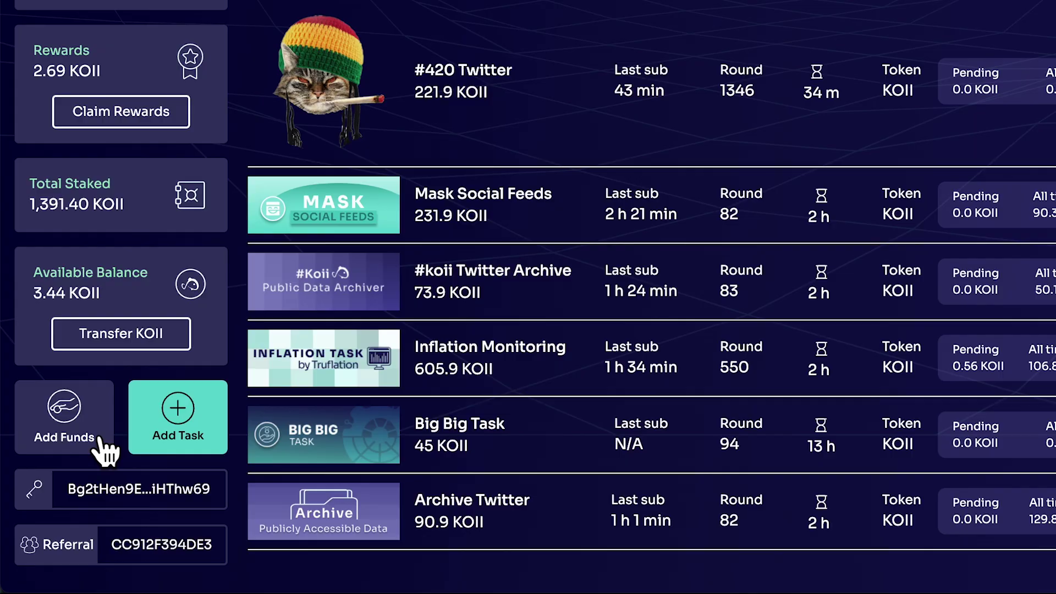
Step: Copy the node wallet's public key and load the faucet URL with it as the key
{"action": "left_click", "coordinate": [65, 424]}
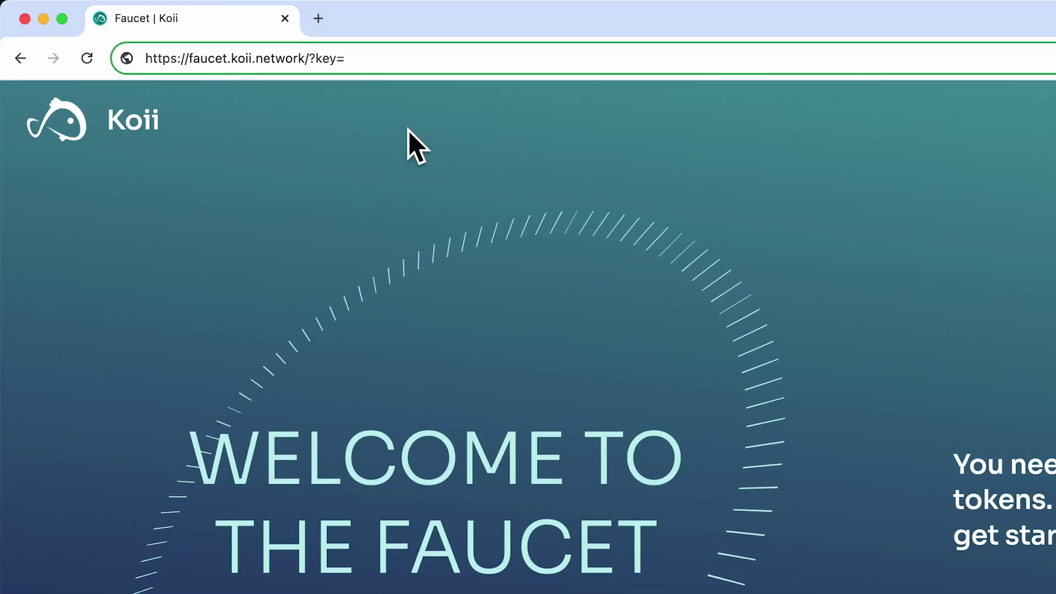
{"action": "key", "text": "super+v"}
{"action": "key", "text": "Return"}
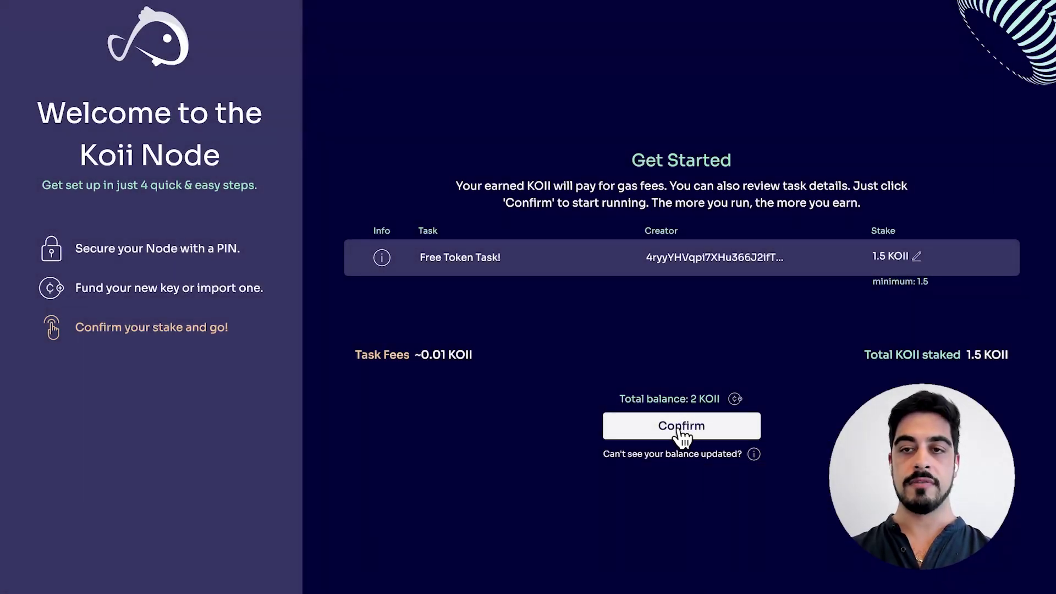
Step: Confirm staking 1.5 KOII on the Free Token Task
{"action": "left_click", "coordinate": [681, 432]}
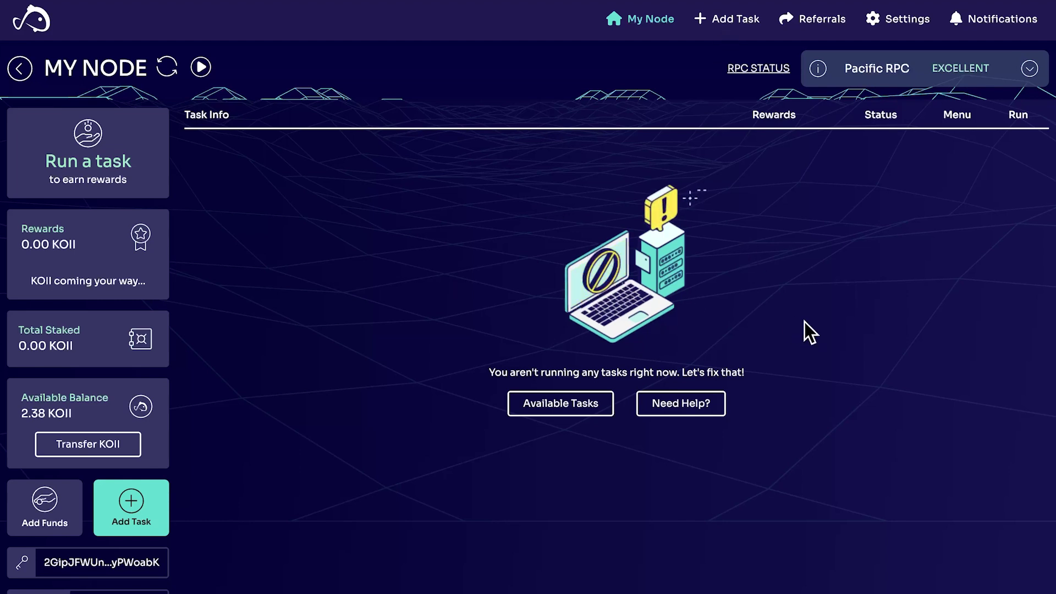
Step: Expand Inflation Monitoring in Available Tasks to see its 447.99k bounty and 0.9 KOII minimum stake
{"action": "left_click", "coordinate": [730, 25]}
{"action": "scroll", "coordinate": [755, 379], "scroll_direction": "down", "scroll_amount": 1}
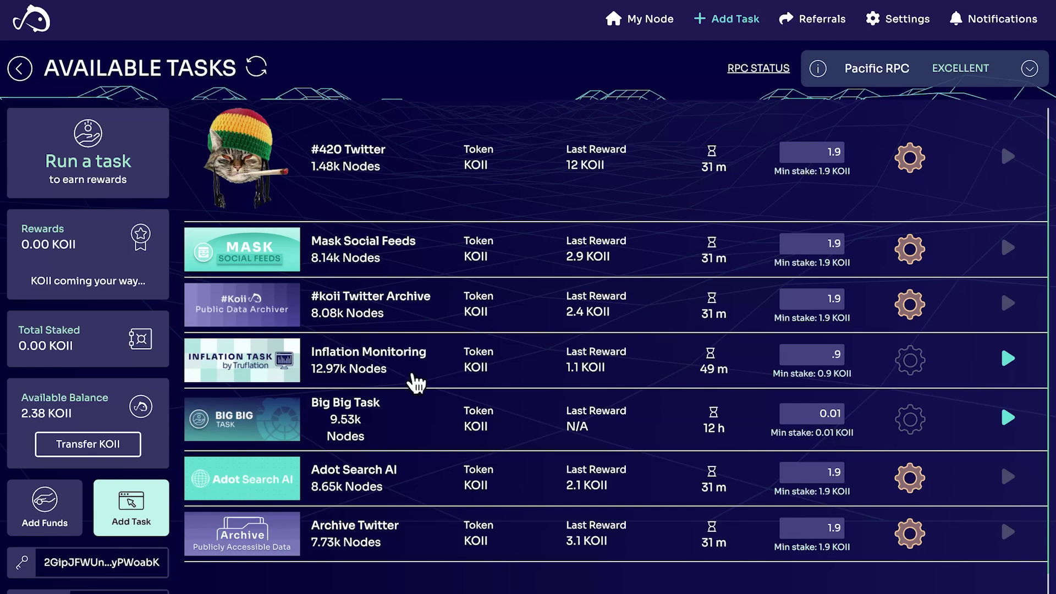
{"action": "left_click", "coordinate": [752, 366]}
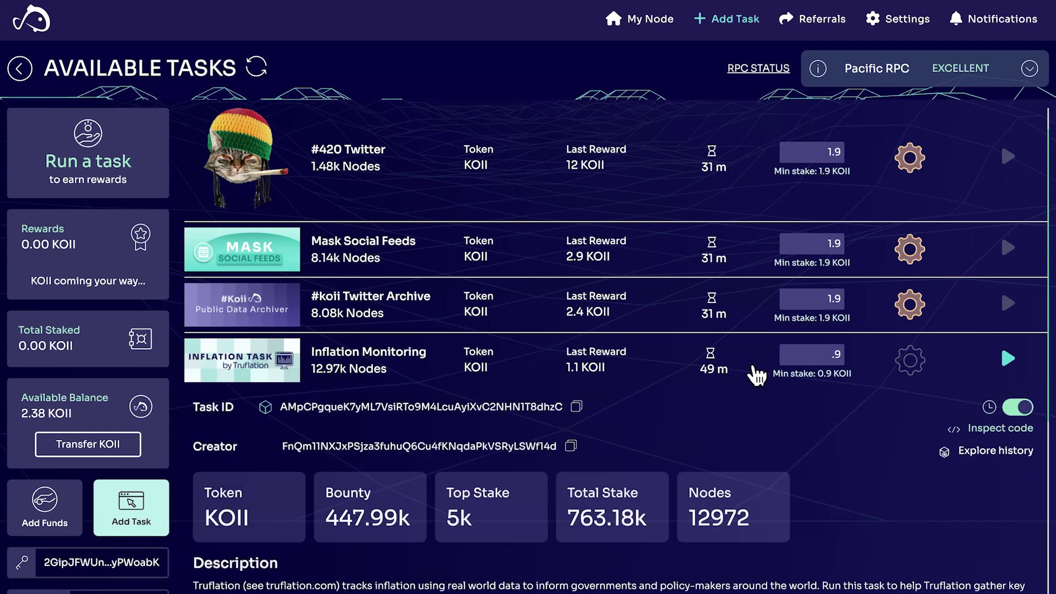
{"action": "scroll", "coordinate": [769, 371], "scroll_direction": "down", "scroll_amount": 2}
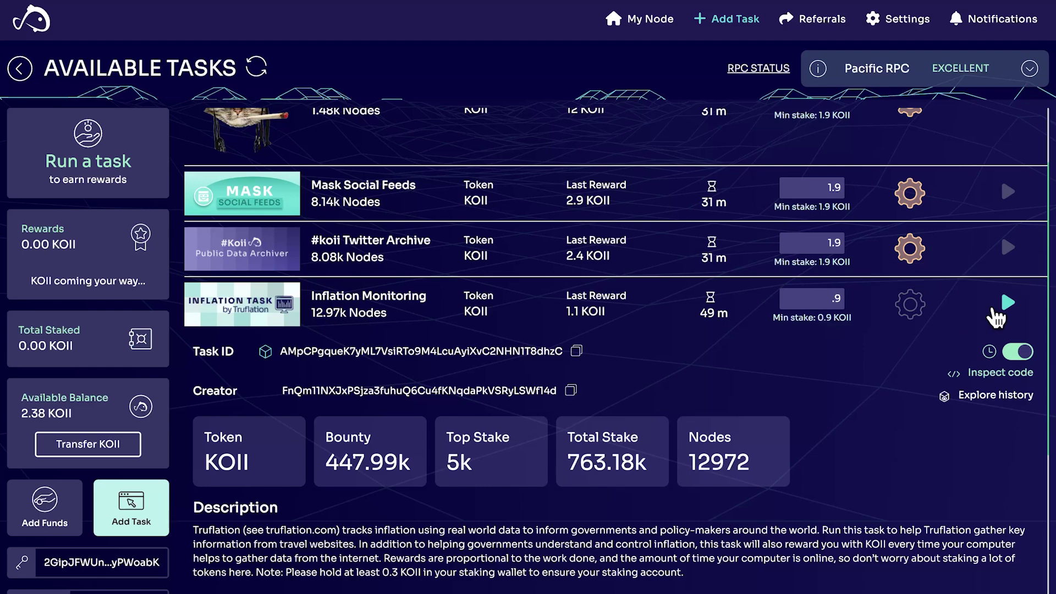
Step: Run the Inflation Monitoring task, confirming it with 0.90 KOII staked
{"action": "left_click", "coordinate": [1007, 303]}
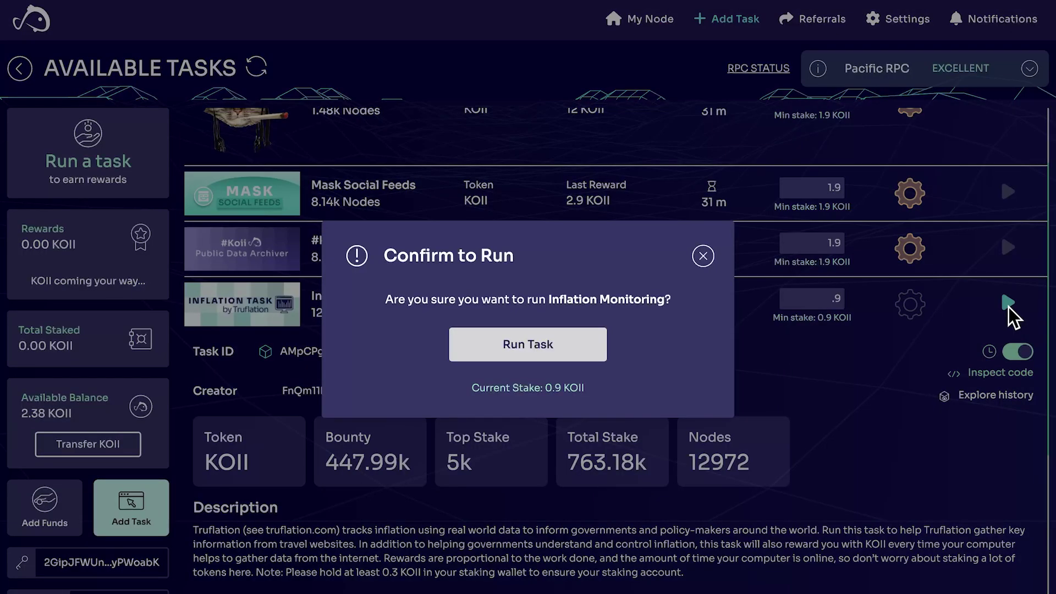
{"action": "left_click", "coordinate": [547, 356]}
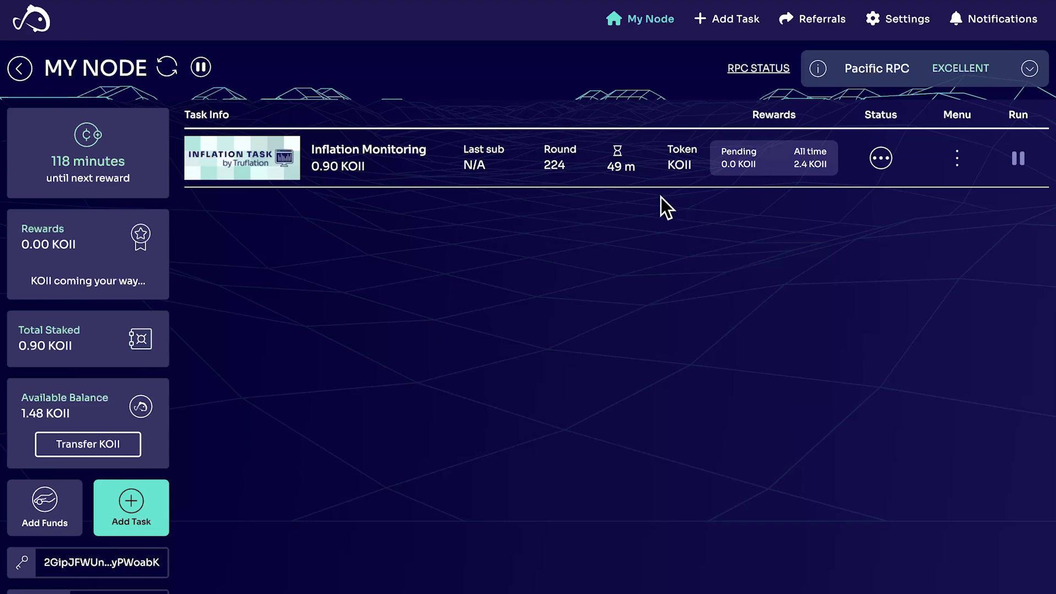
{"action": "mouse_move", "coordinate": [60, 167]}
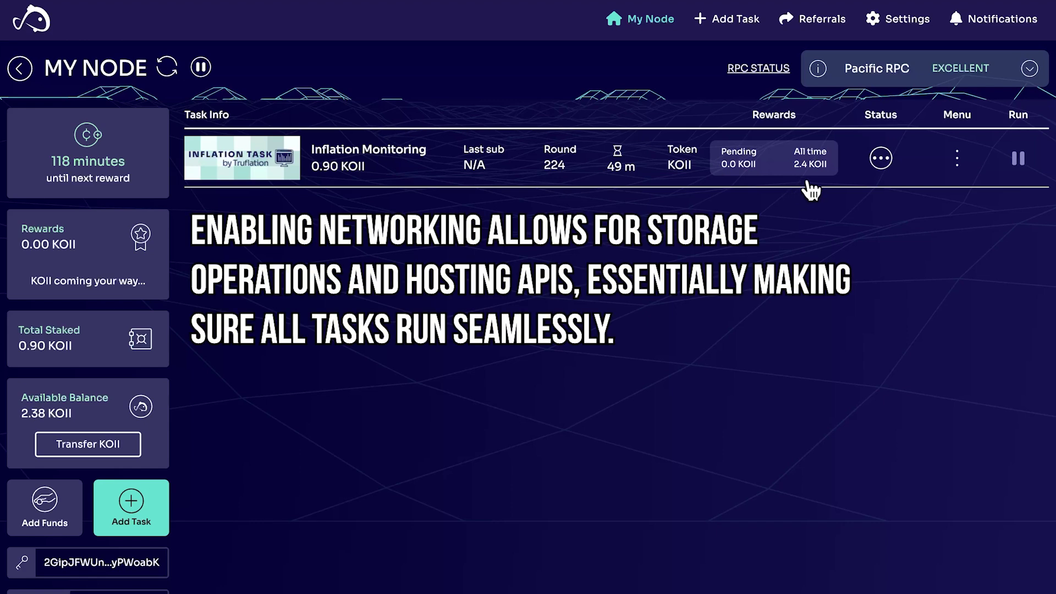
Step: Switch Enable Networking to ON in the Networking settings and confirm the prompt
{"action": "left_click", "coordinate": [908, 22]}
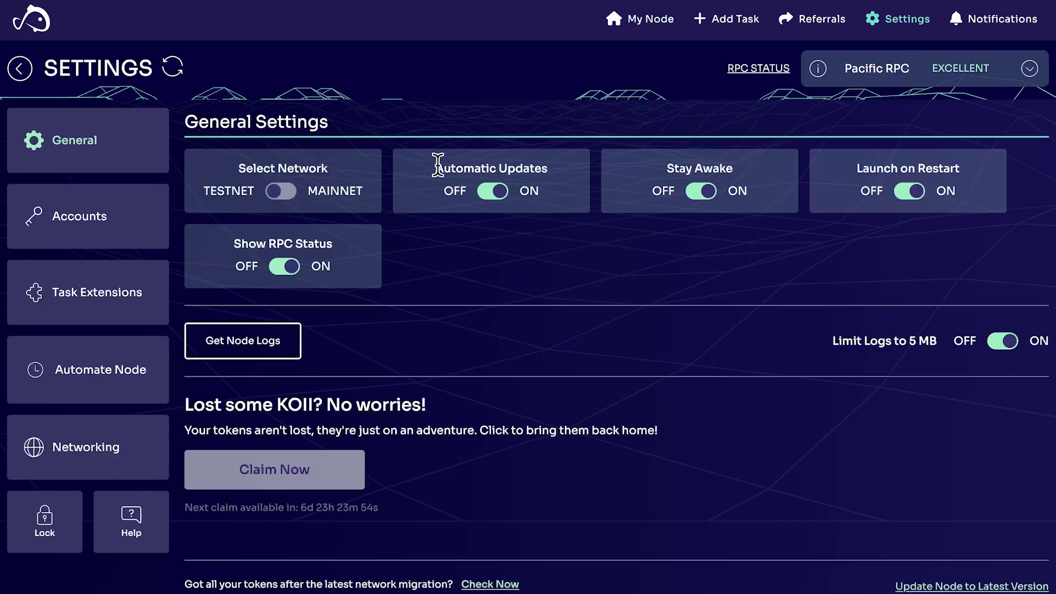
{"action": "left_click", "coordinate": [77, 448]}
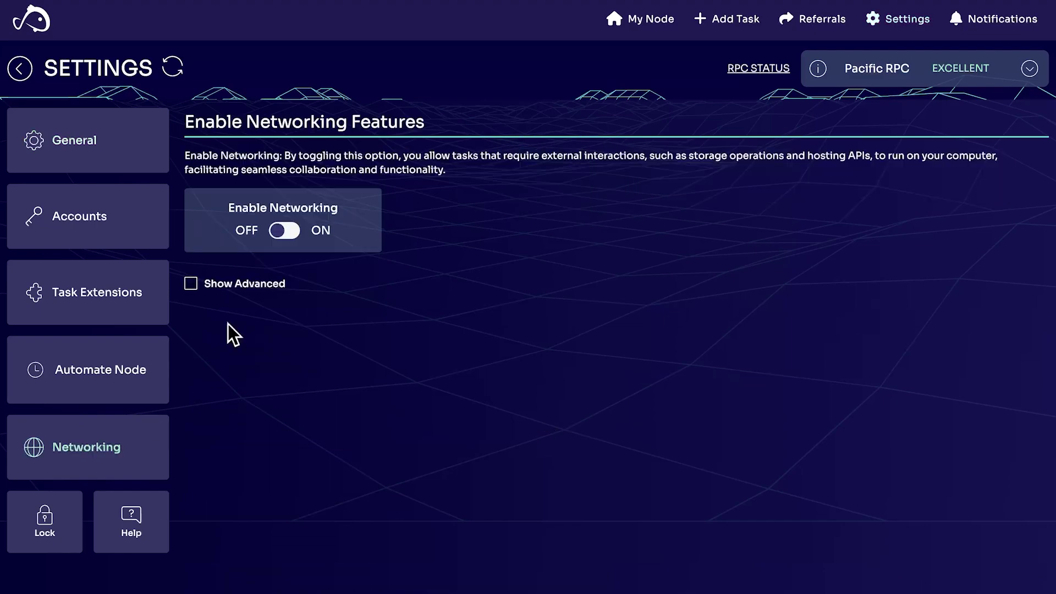
{"action": "left_click", "coordinate": [280, 231]}
{"action": "left_click", "coordinate": [624, 373]}
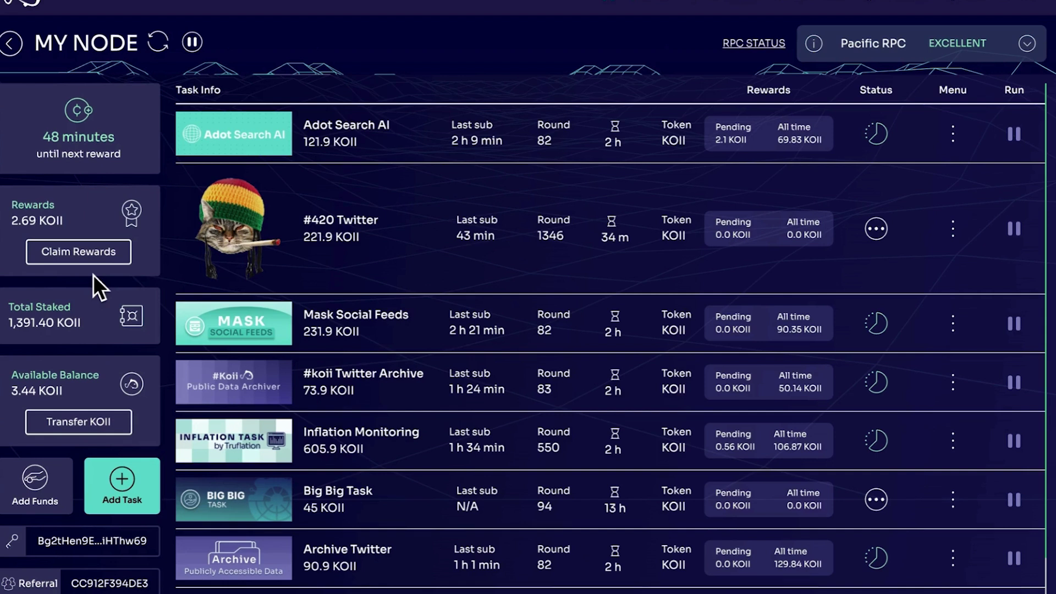
Step: Claim the 2.69 KOII of accumulated task rewards
{"action": "left_click", "coordinate": [91, 260]}
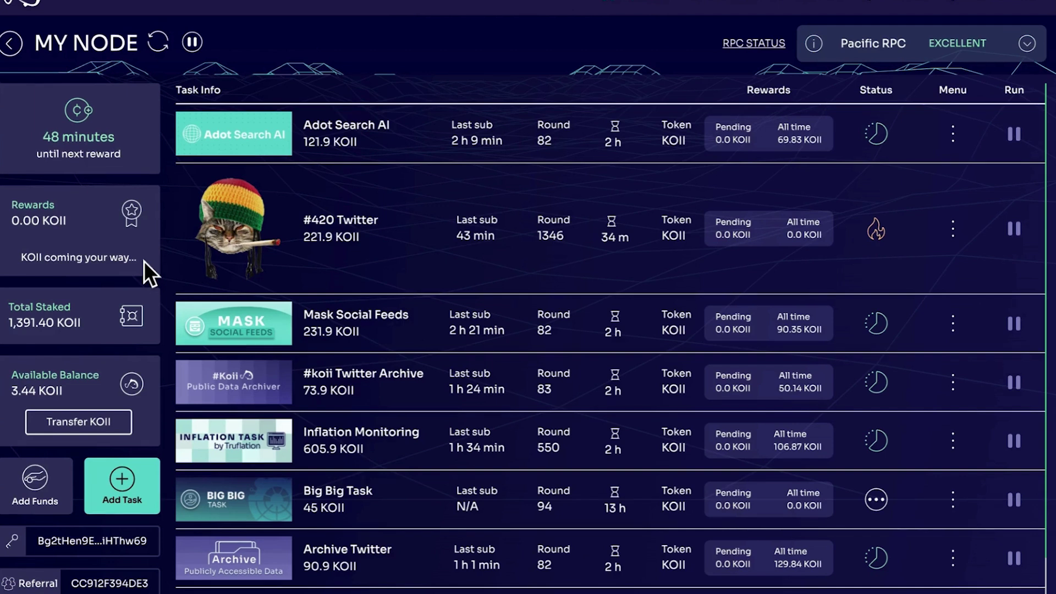
Step: Add 4 KOII of stake to the #420 Twitter task, raising it to 225.9 KOII
{"action": "left_click", "coordinate": [952, 228]}
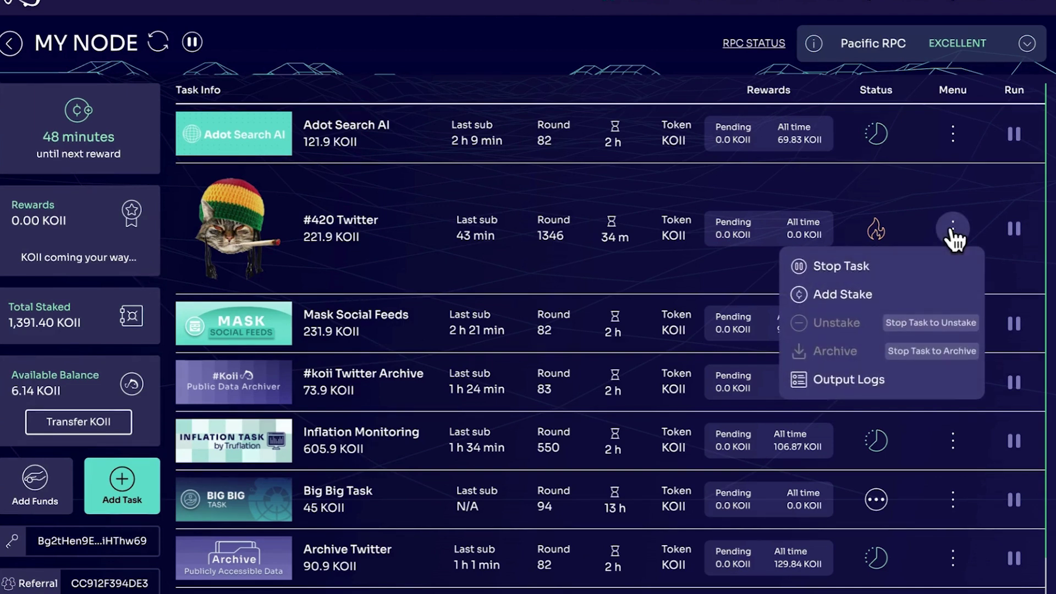
{"action": "left_click", "coordinate": [839, 297]}
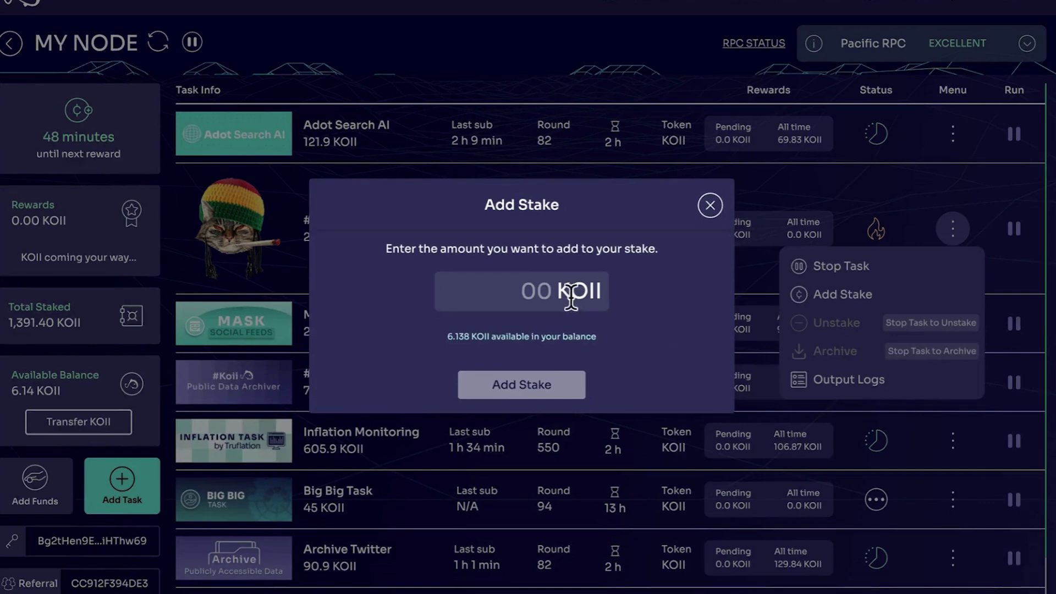
{"action": "left_click", "coordinate": [548, 291]}
{"action": "type", "text": "4"}
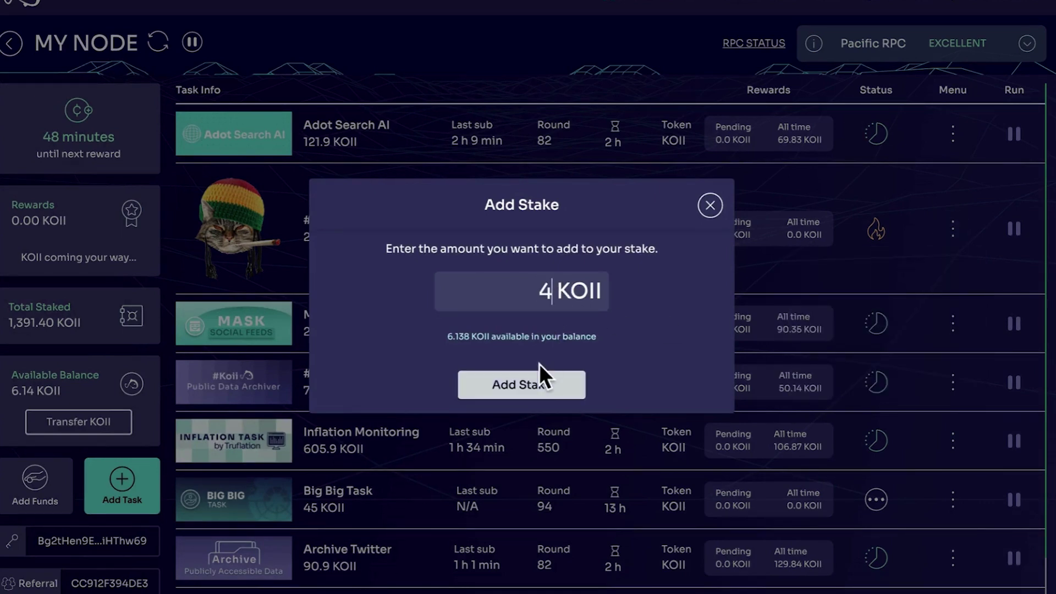
{"action": "left_click", "coordinate": [531, 376]}
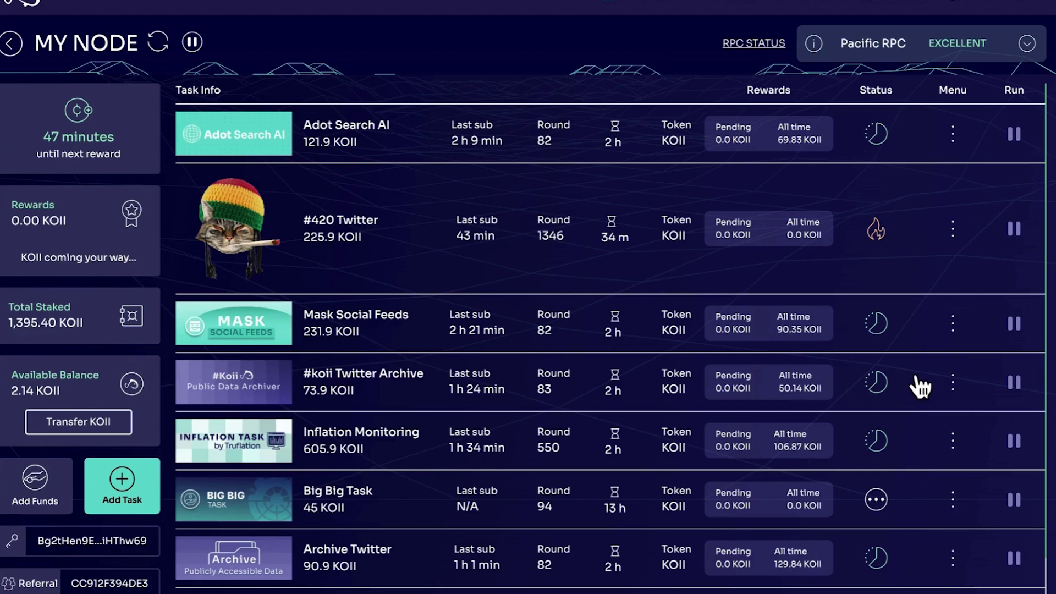
{"action": "left_click", "coordinate": [917, 377]}
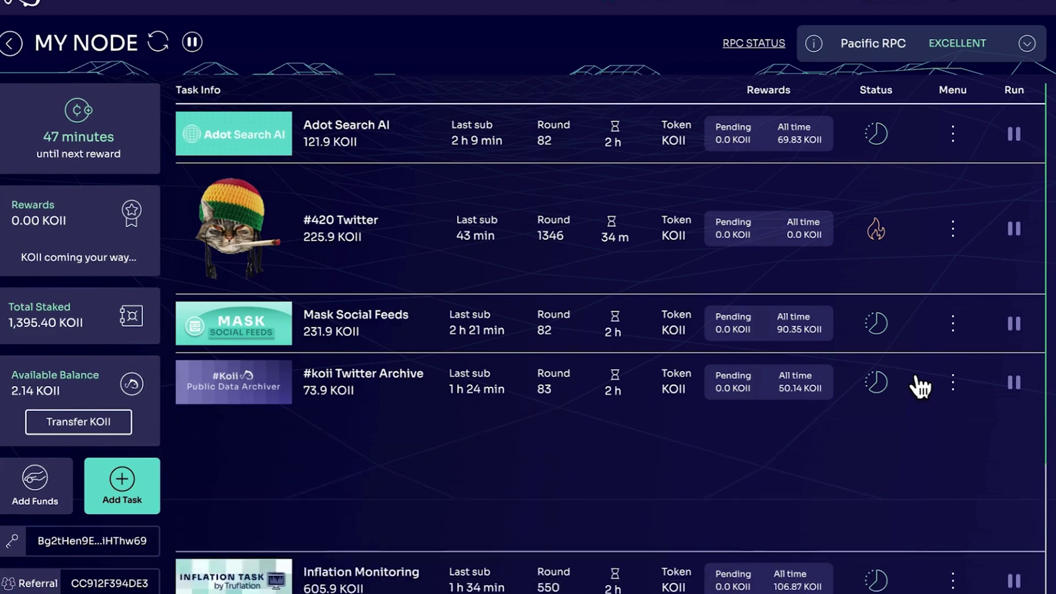
{"action": "scroll", "coordinate": [785, 464], "scroll_direction": "down", "scroll_amount": 4}
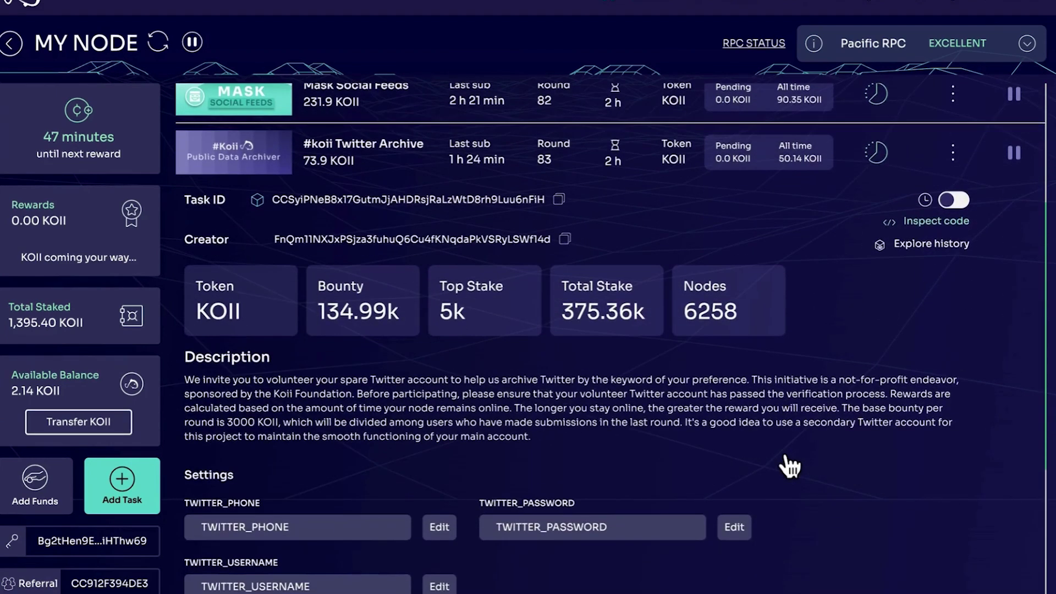
{"action": "scroll", "coordinate": [737, 413], "scroll_direction": "down", "scroll_amount": 1}
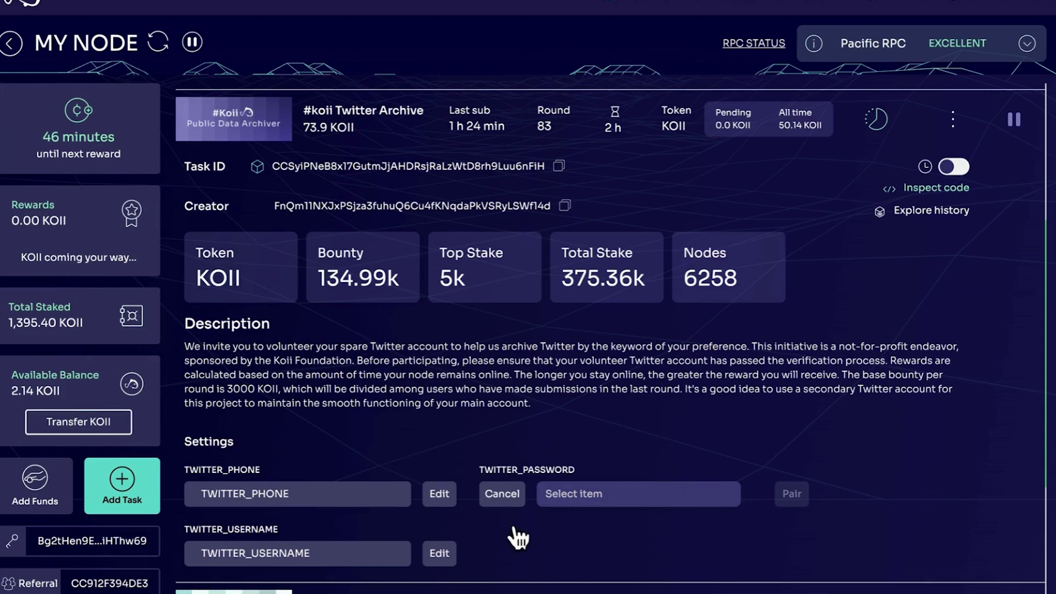
{"action": "left_click", "coordinate": [609, 499]}
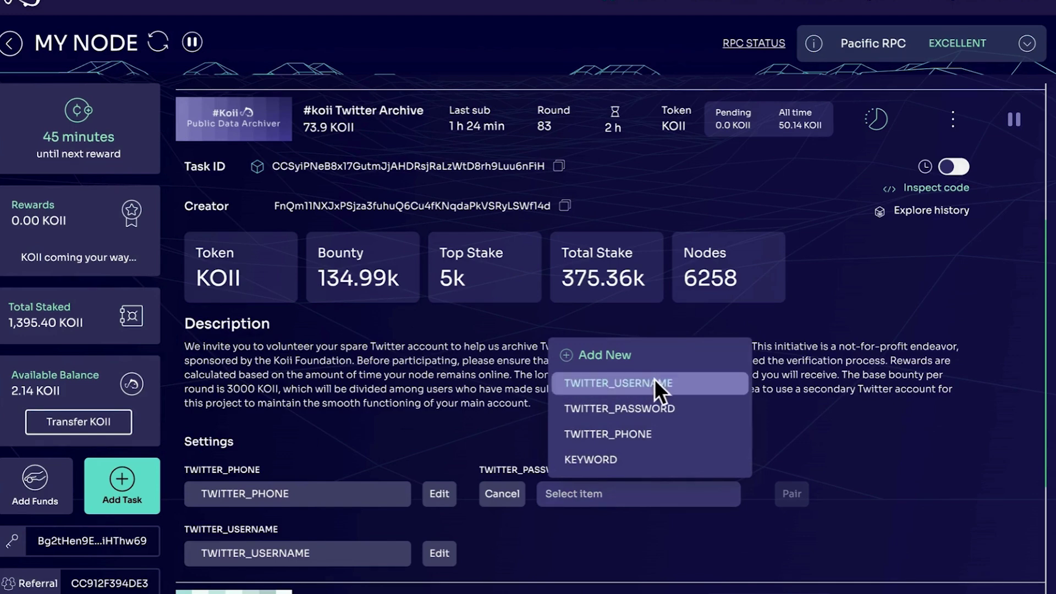
{"action": "left_click", "coordinate": [659, 363]}
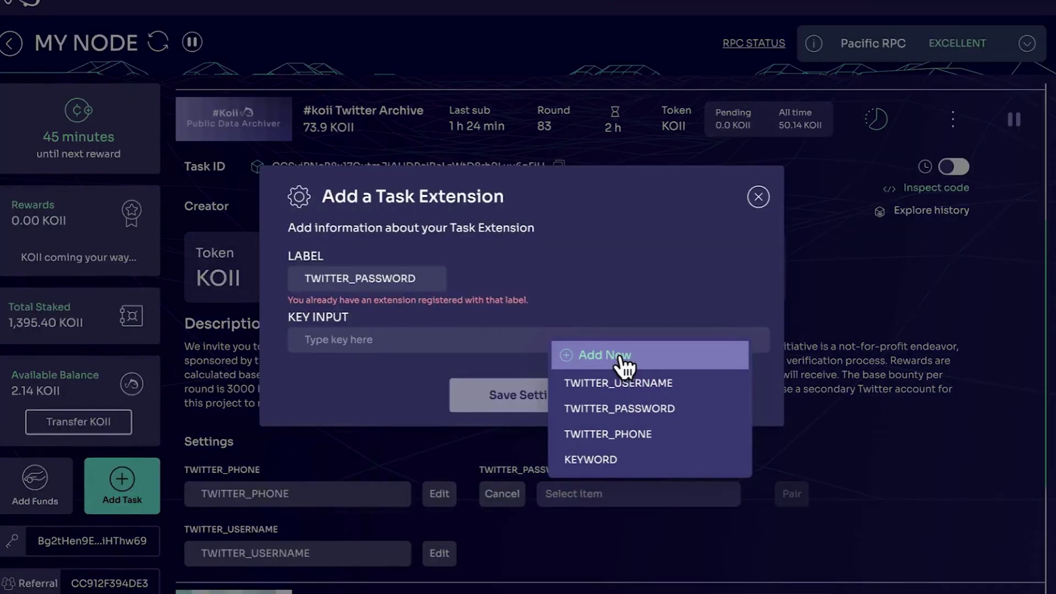
{"action": "left_click", "coordinate": [535, 343]}
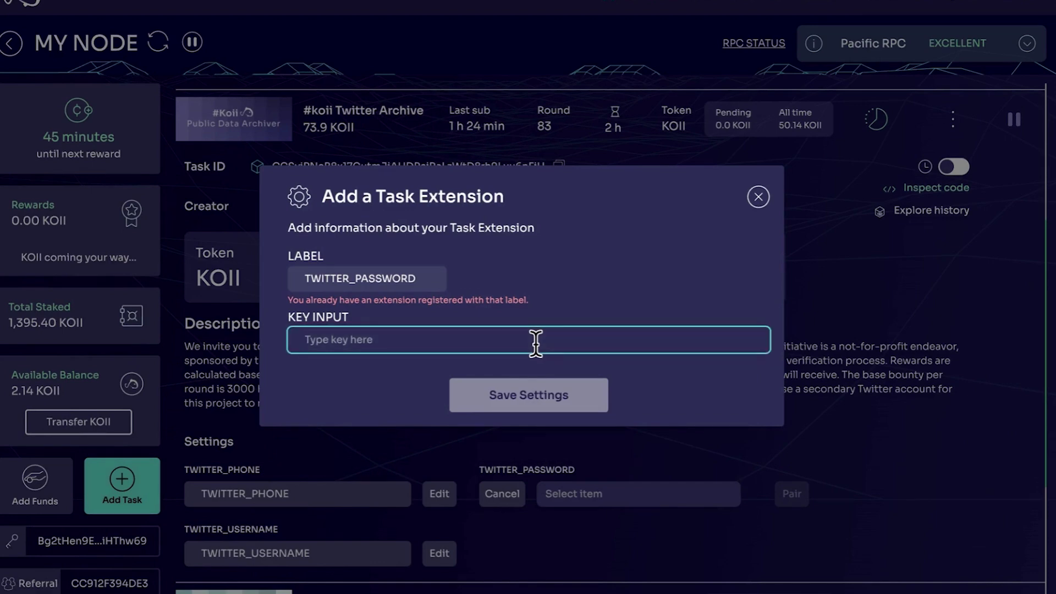
{"action": "type", "text": "password"}
{"action": "key", "text": "Escape"}
{"action": "left_click", "coordinate": [927, 127]}
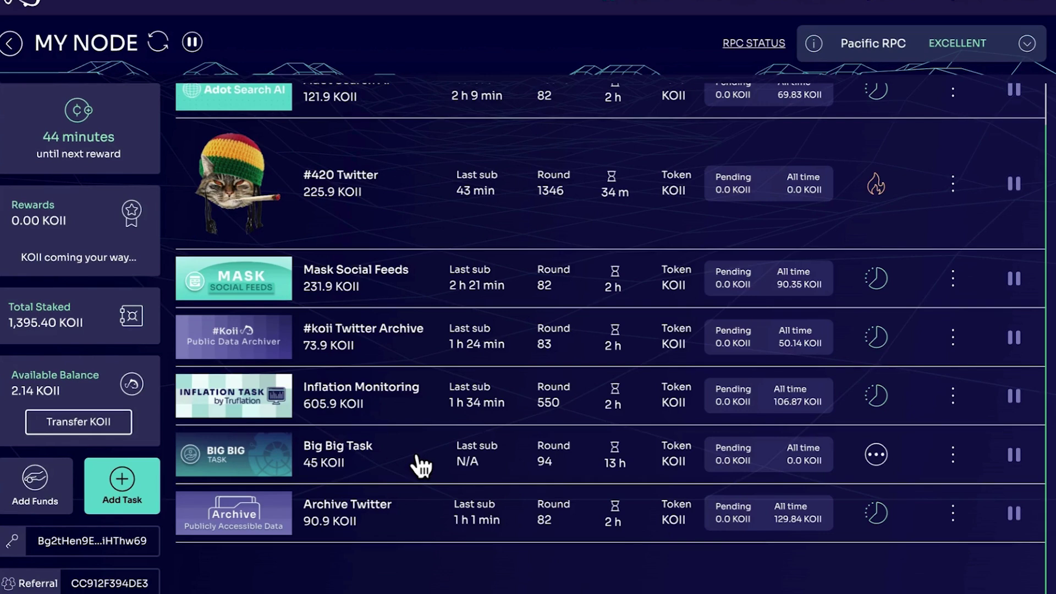
Step: Inspect the Big Big Task and #420 Twitter task details on the dashboard
{"action": "left_click", "coordinate": [420, 466]}
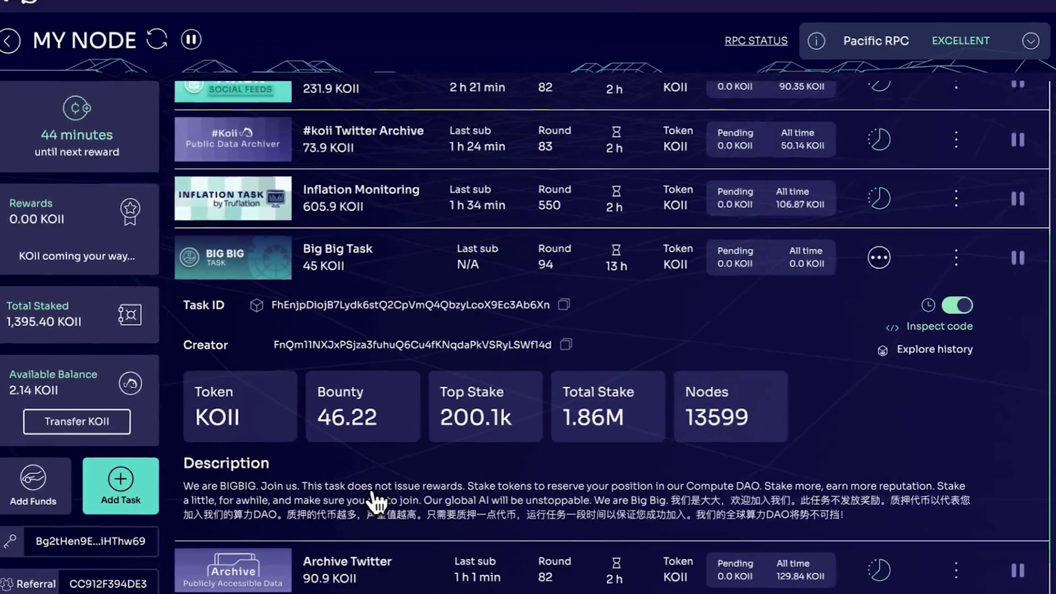
{"action": "left_click", "coordinate": [748, 50]}
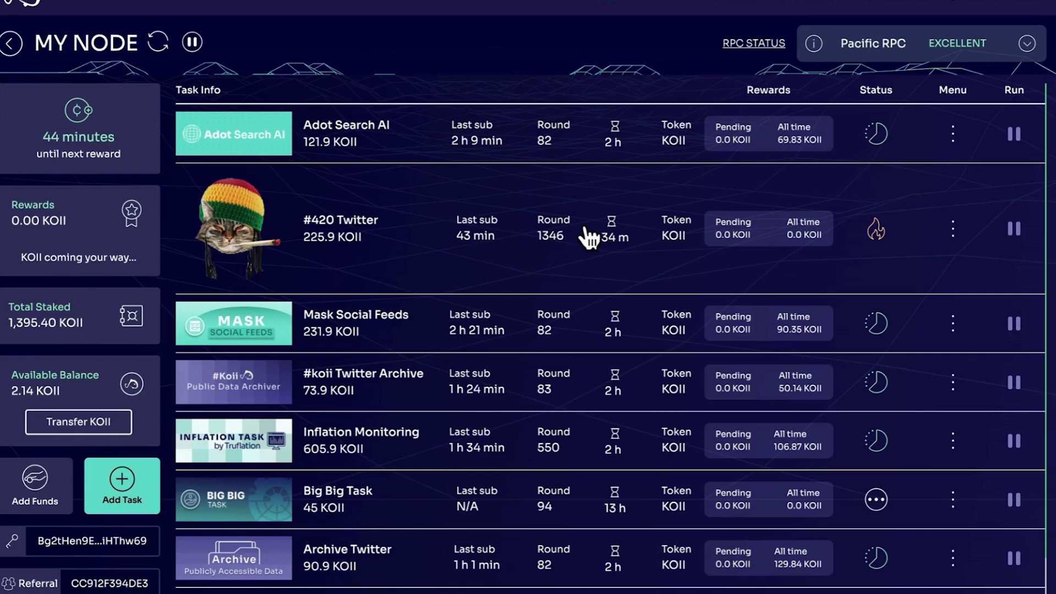
{"action": "left_click", "coordinate": [588, 237]}
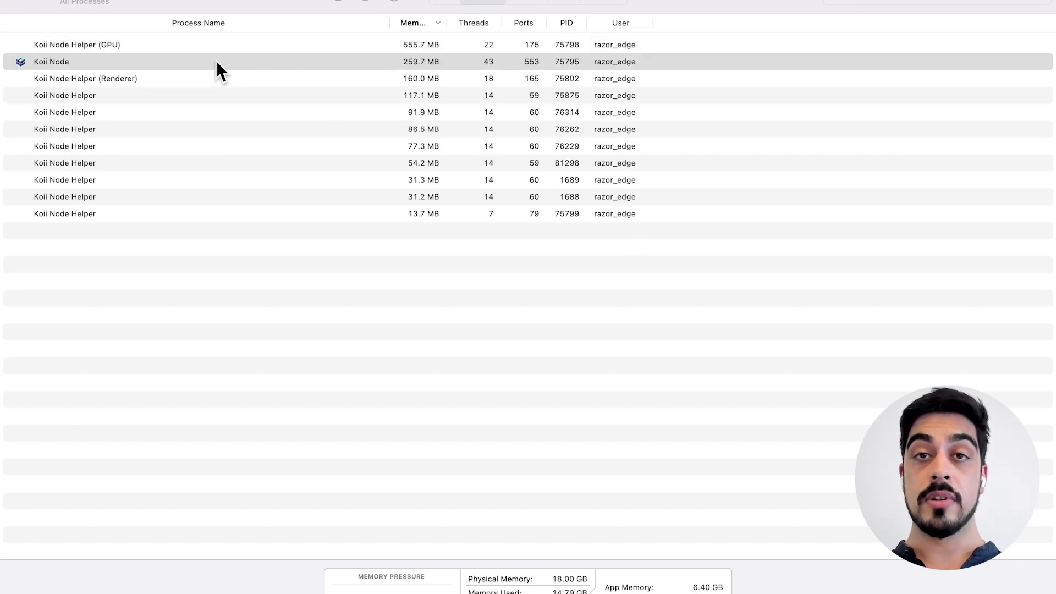
{"action": "left_click_drag", "start_coordinate": [217, 60], "coordinate": [217, 41]}
{"action": "left_click_drag", "start_coordinate": [81, 58], "coordinate": [63, 82]}
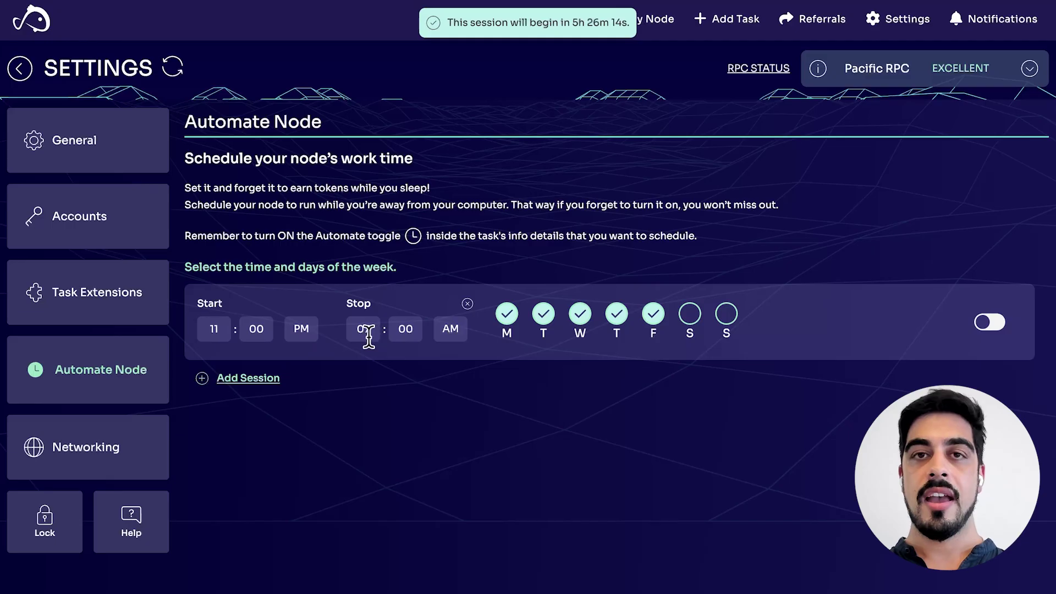
Step: Change the weekday session's stop hour to 08:00 AM and switch the session on
{"action": "left_click", "coordinate": [368, 335]}
{"action": "key", "text": "BackSpace"}
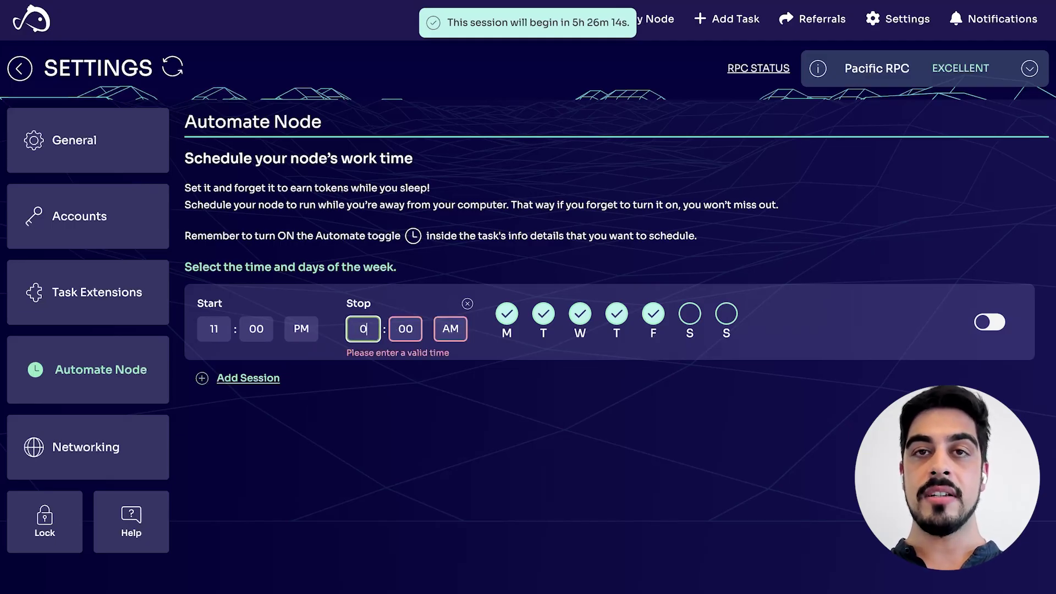
{"action": "type", "text": "8"}
{"action": "left_click", "coordinate": [810, 326]}
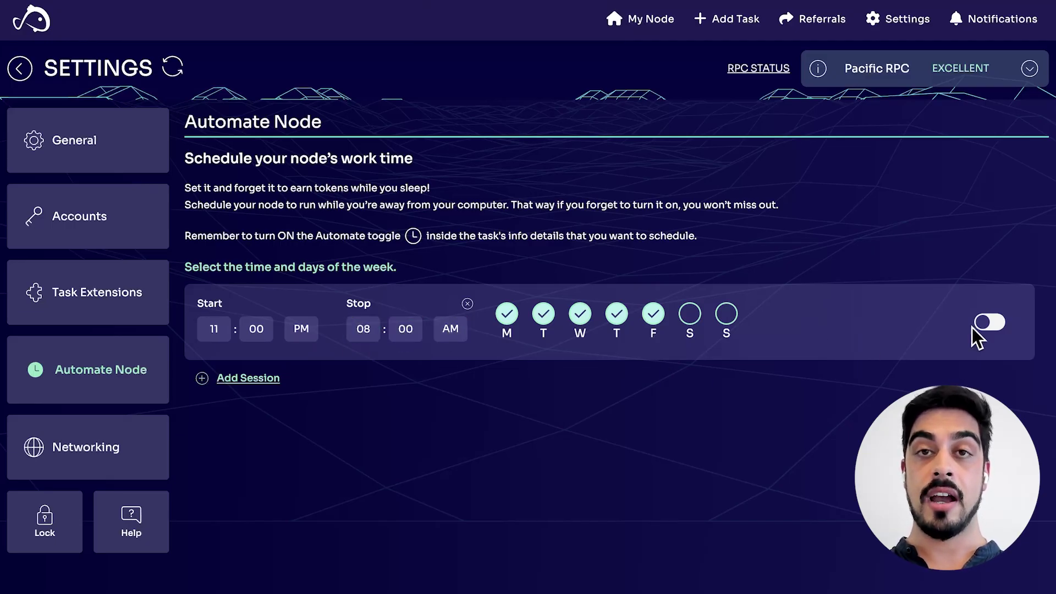
{"action": "left_click", "coordinate": [991, 326]}
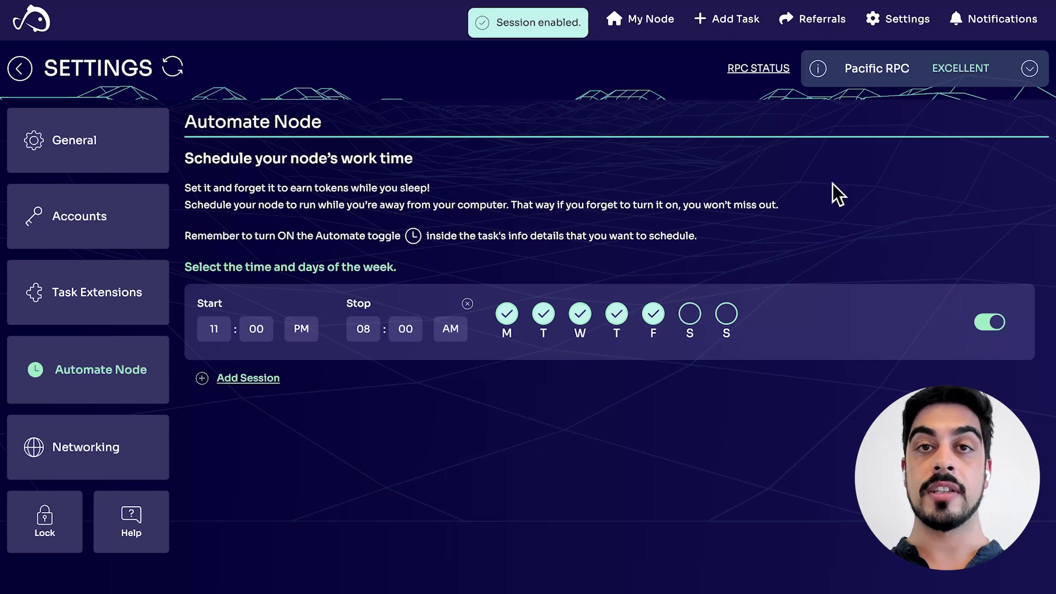
{"action": "left_click", "coordinate": [652, 22]}
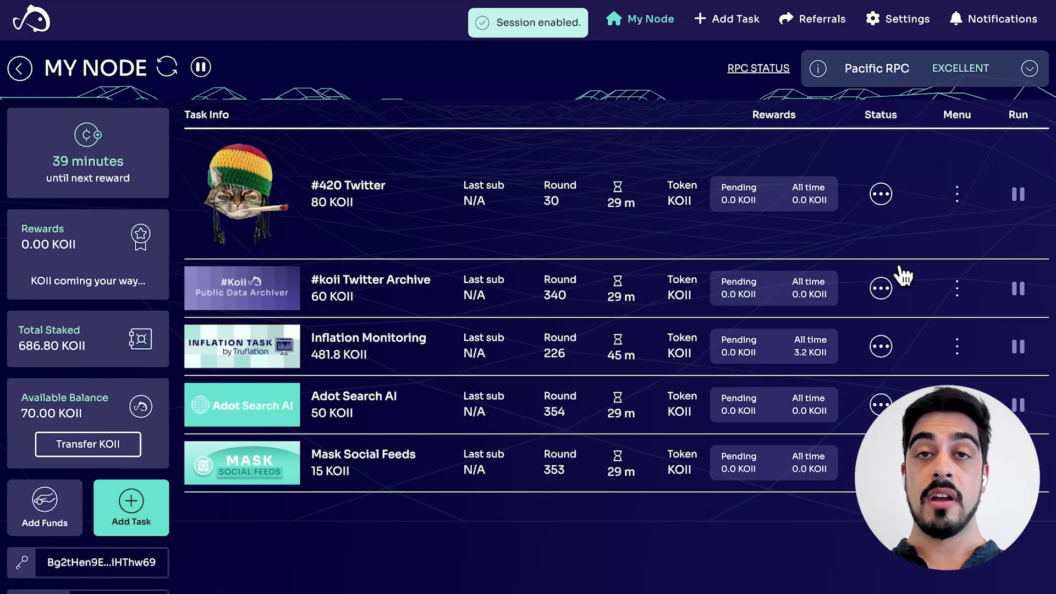
Step: Toggle the automate schedule option on the #koii Twitter Archive task, then go to Referrals
{"action": "left_click", "coordinate": [907, 288]}
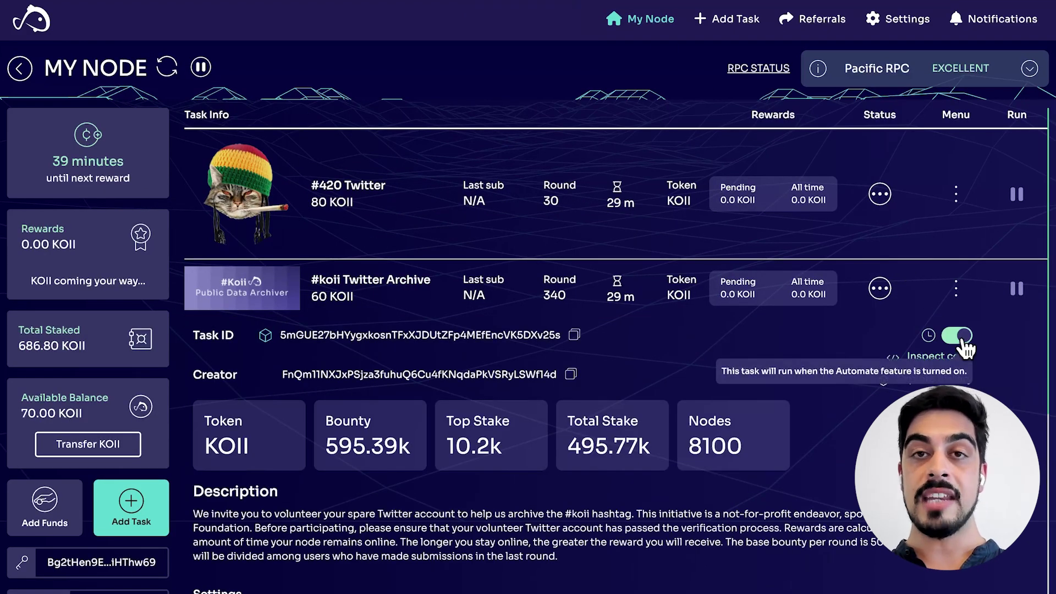
{"action": "left_click", "coordinate": [962, 337]}
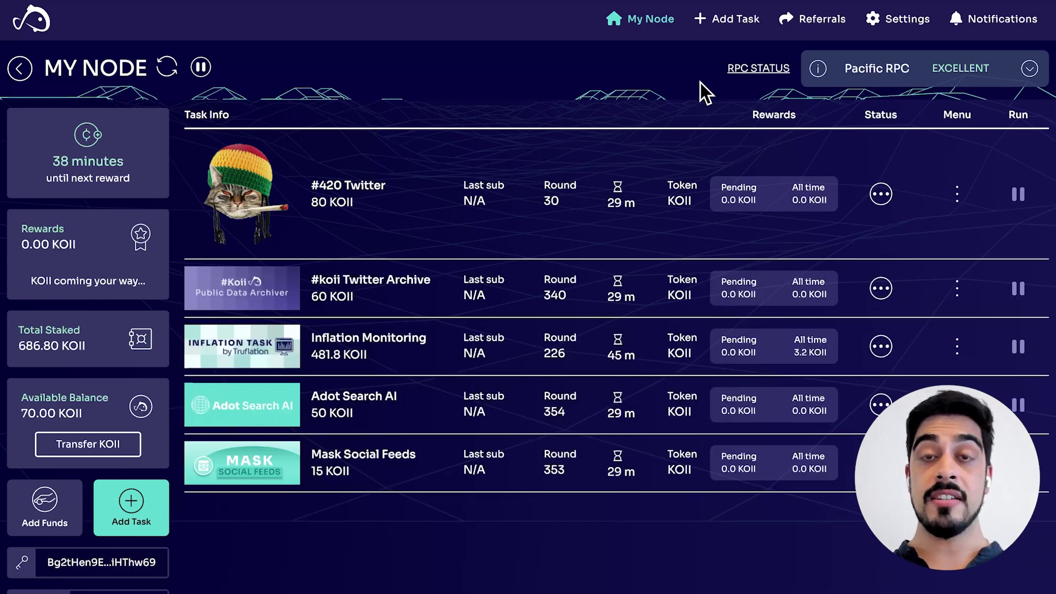
{"action": "left_click", "coordinate": [816, 30]}
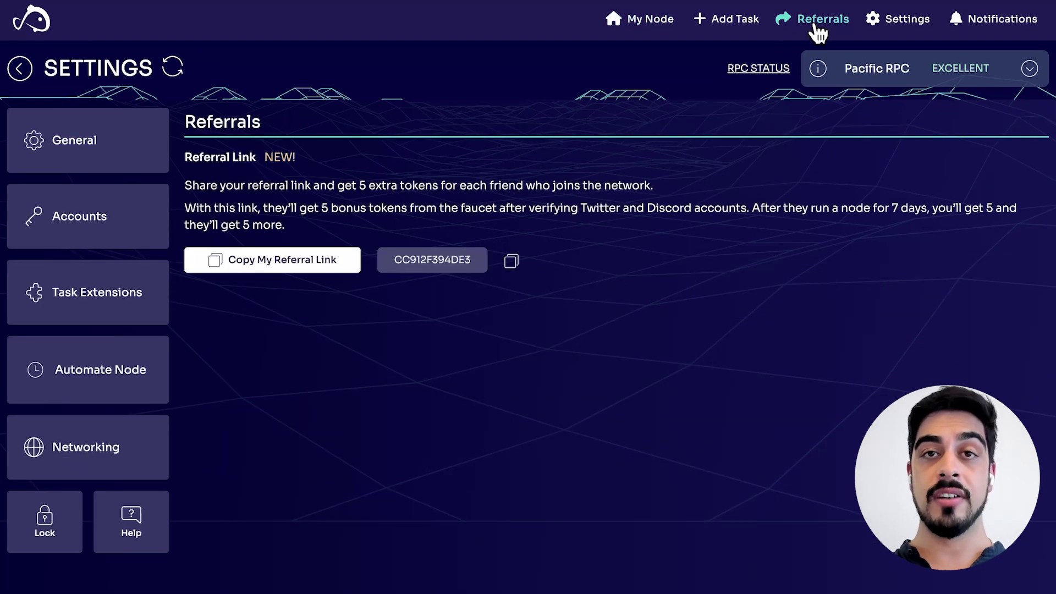
Step: Copy the referral link, then the referral code beside it
{"action": "left_click", "coordinate": [324, 263]}
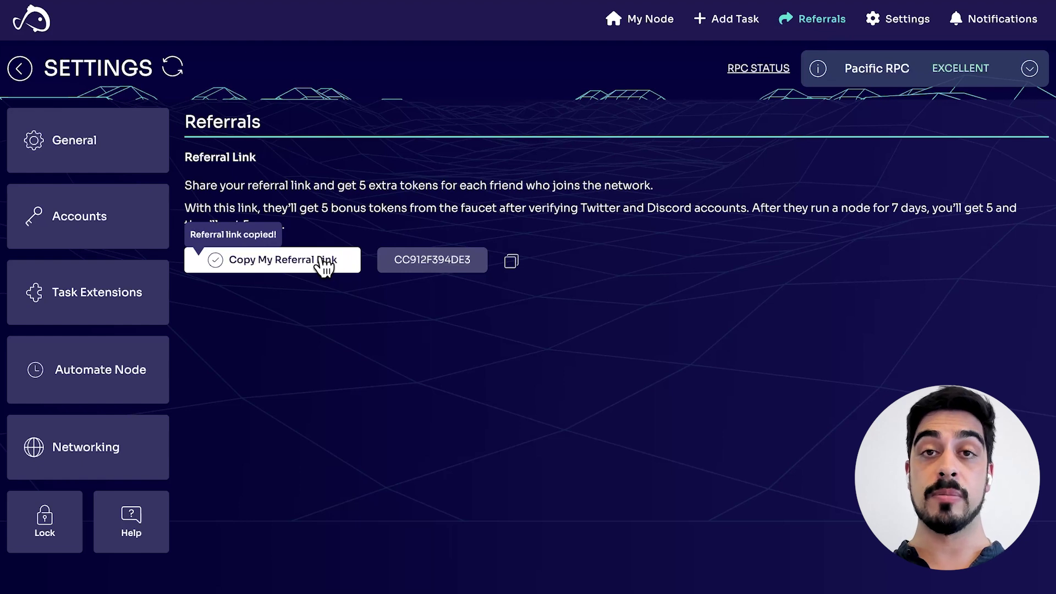
{"action": "left_click", "coordinate": [510, 261]}
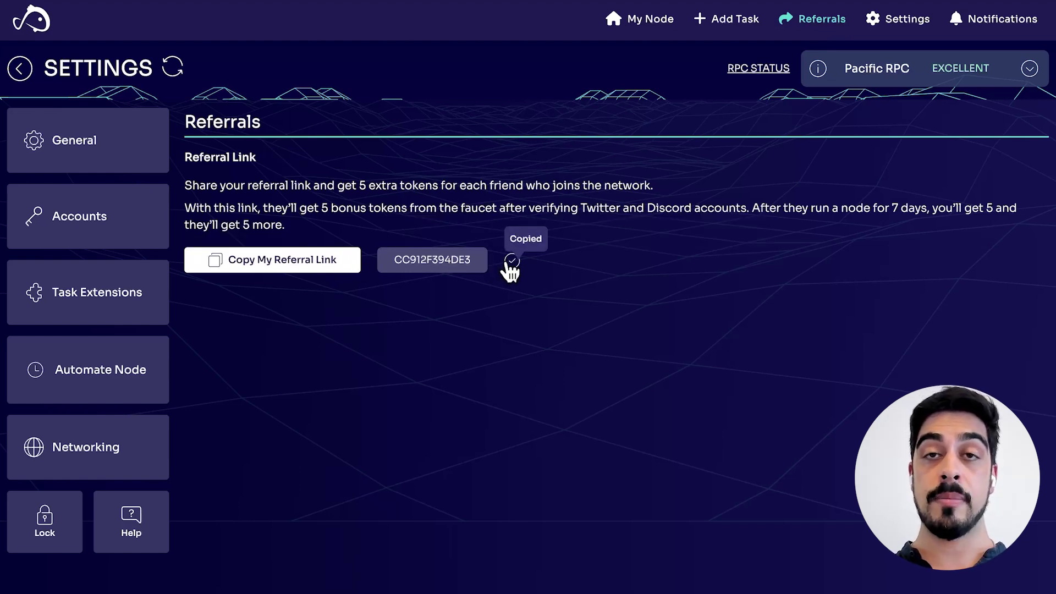